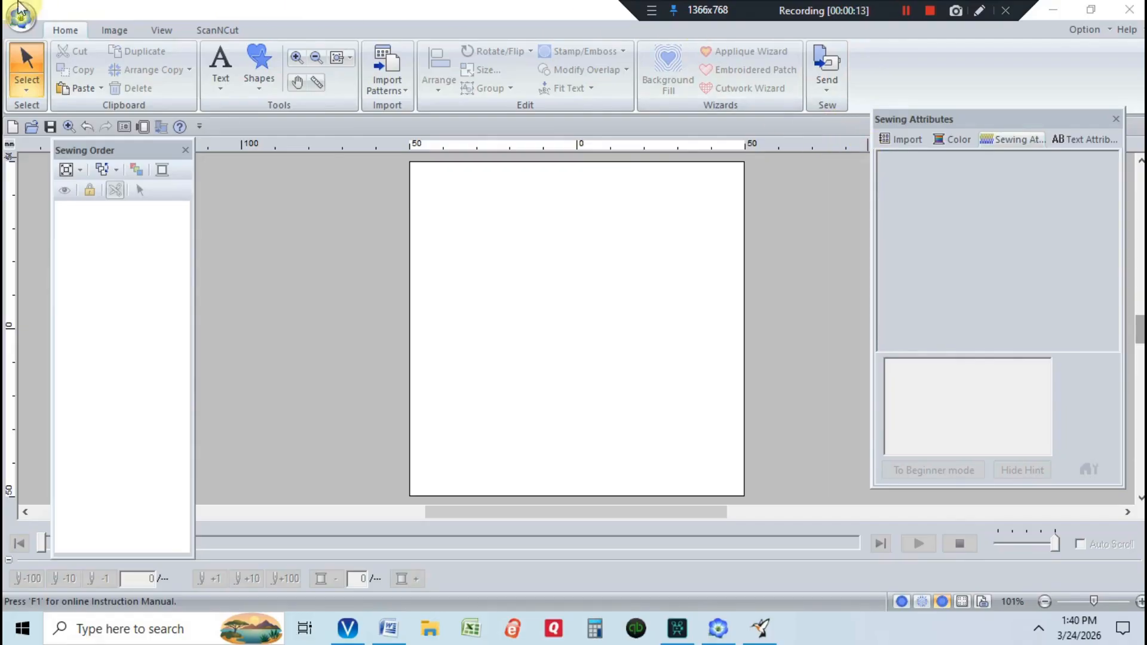
# - Import Chick 04.svg as a design from a vector image
pyautogui.click(404, 80)
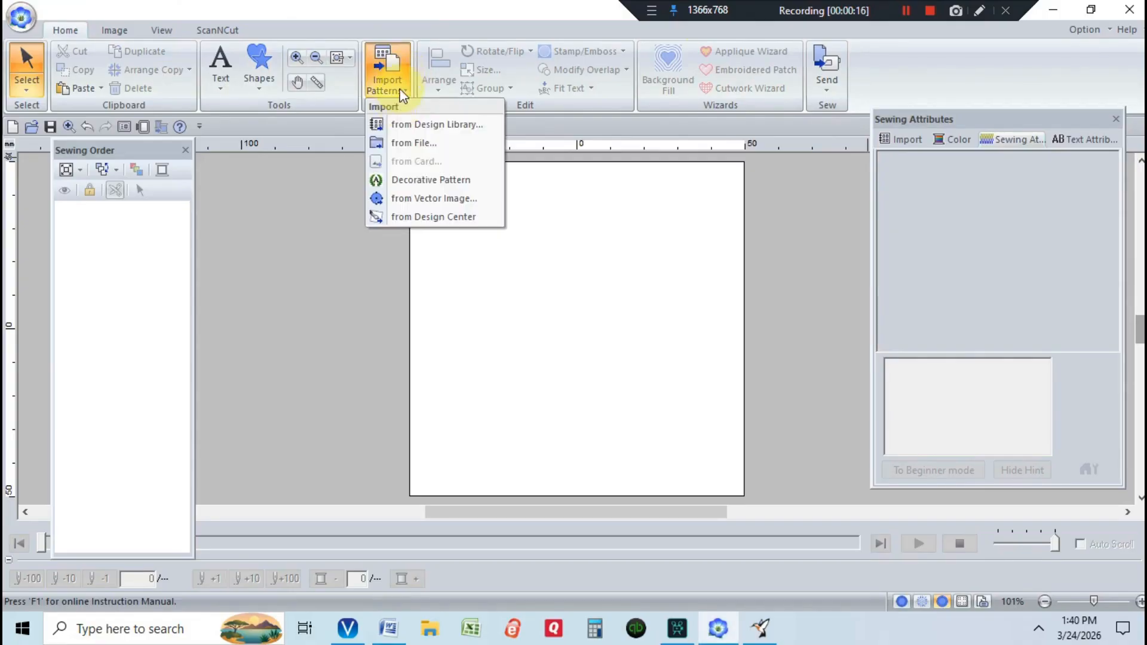
pyautogui.click(439, 199)
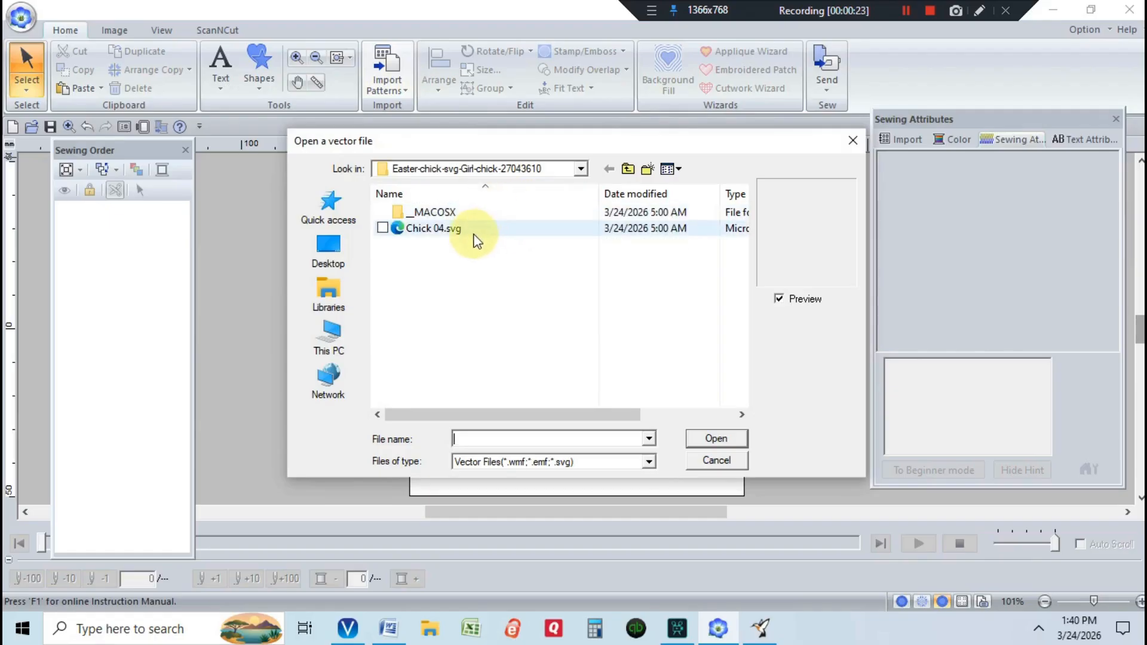
pyautogui.click(472, 233)
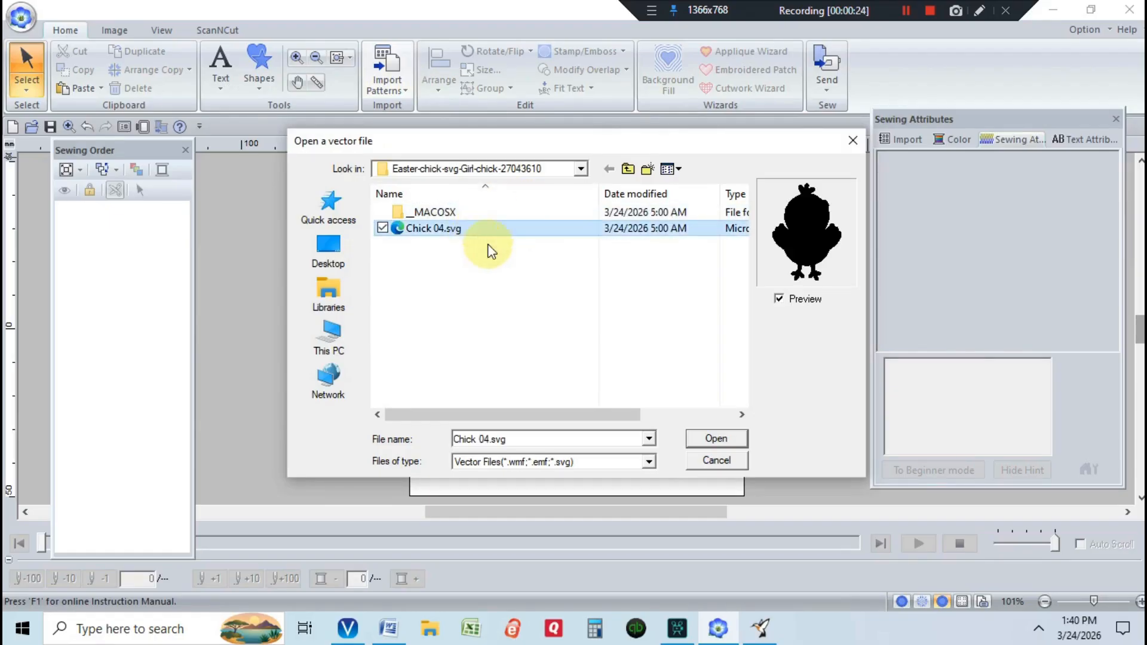
pyautogui.click(714, 440)
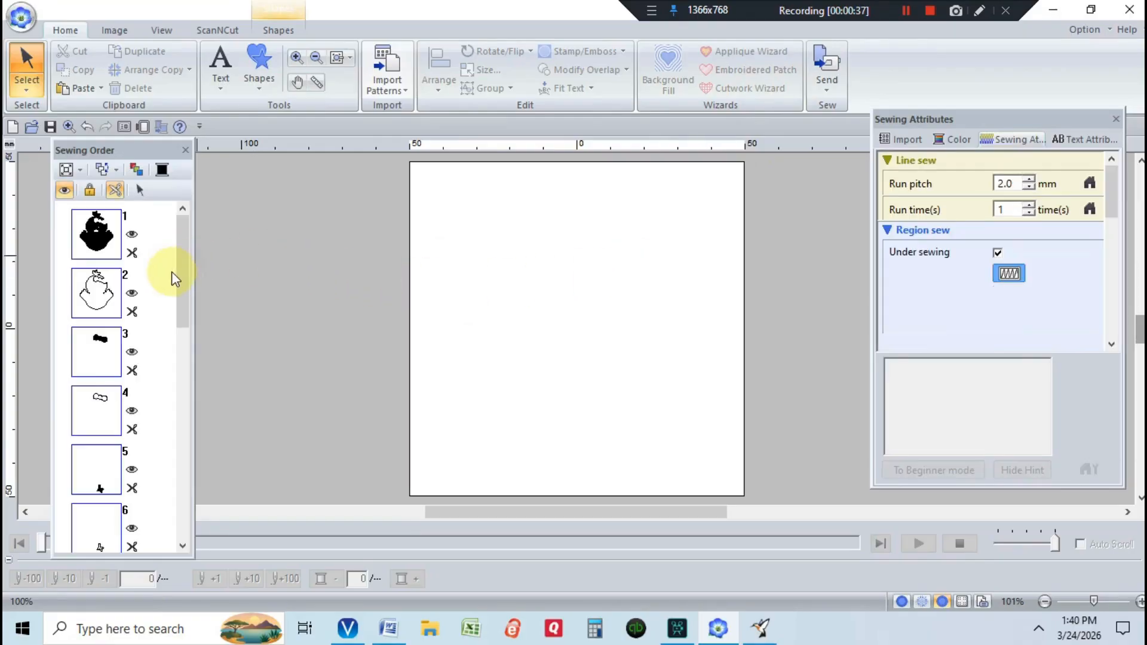
# - Recolour the chick body silhouette, item 1, to yellow thread
pyautogui.click(96, 248)
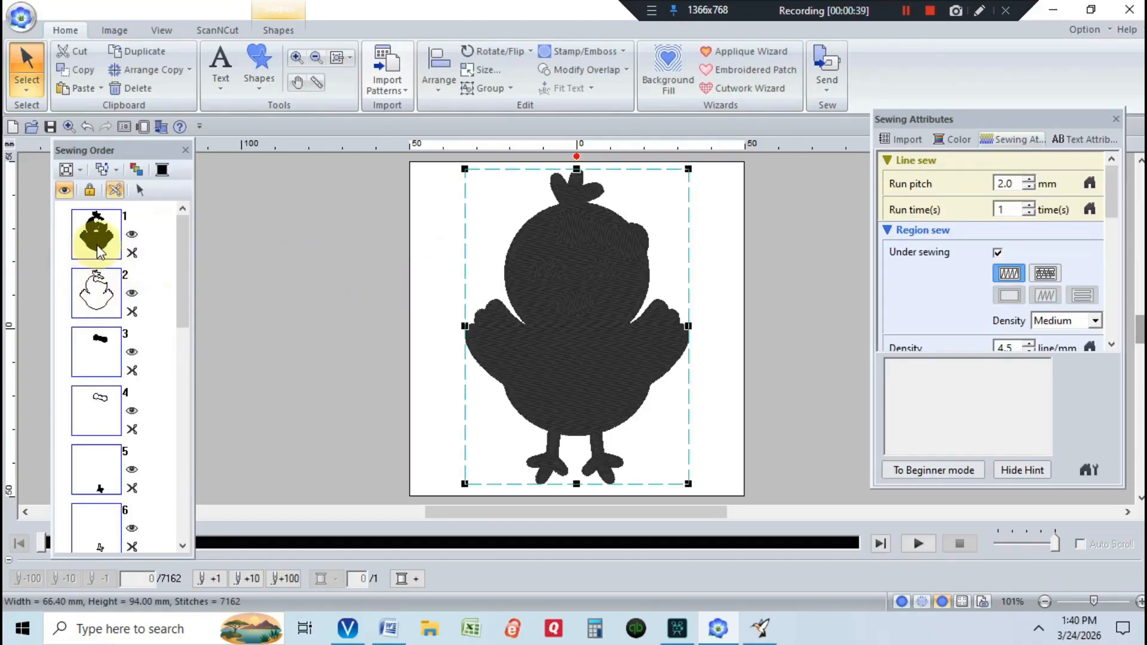
pyautogui.click(149, 255)
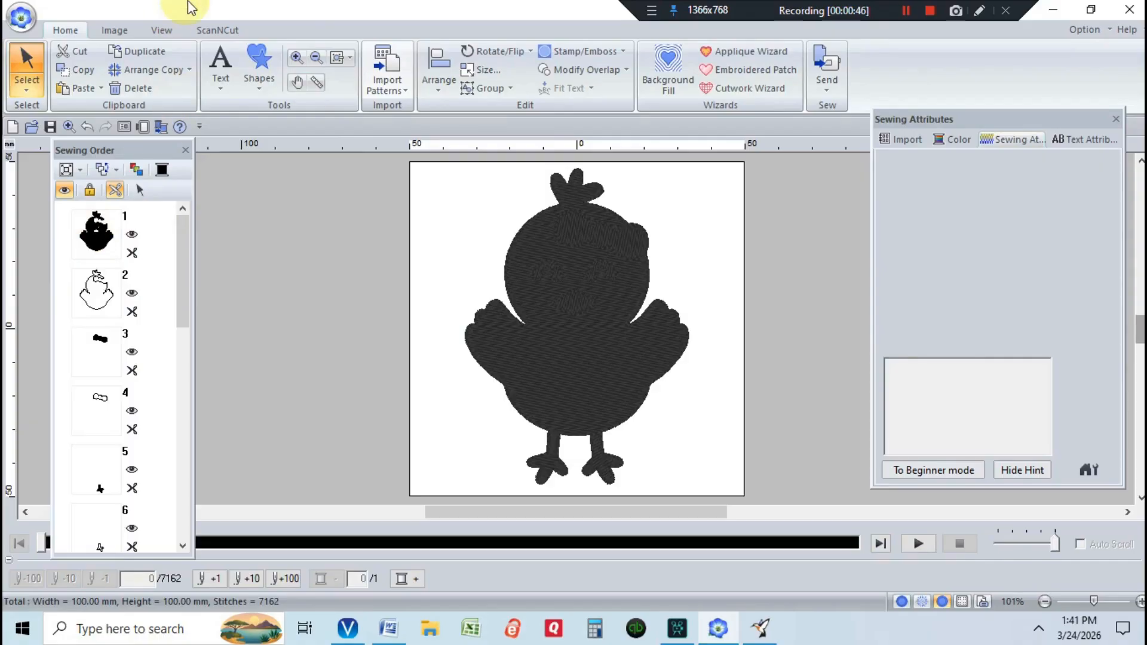
pyautogui.click(159, 171)
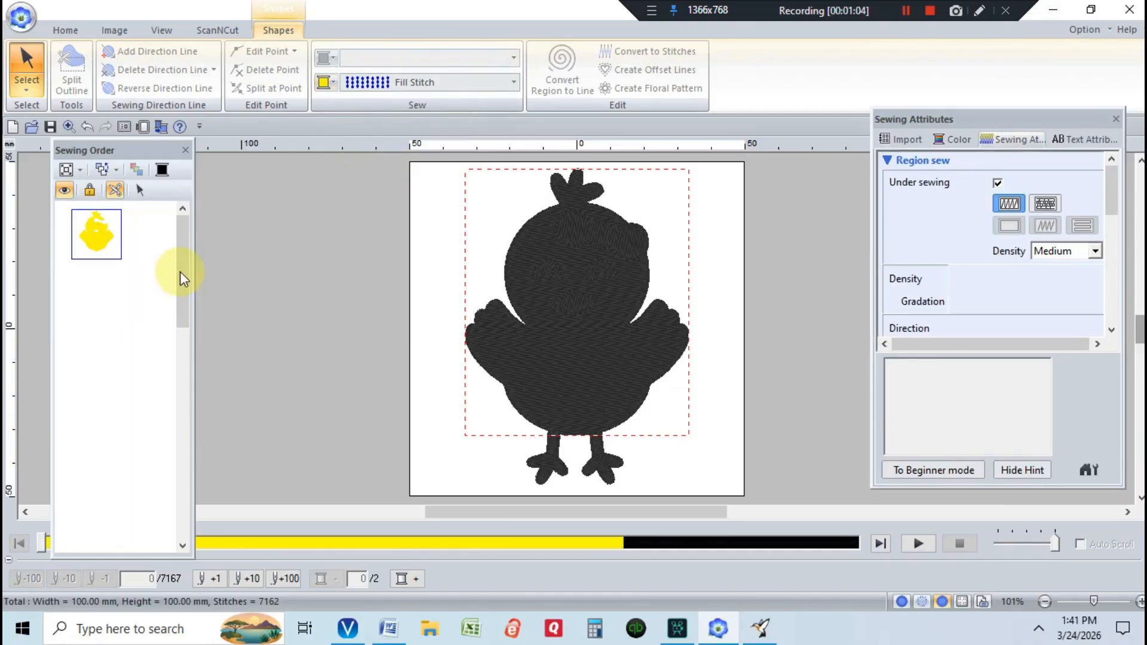
pyautogui.moveTo(180, 271); pyautogui.dragTo(184, 290)
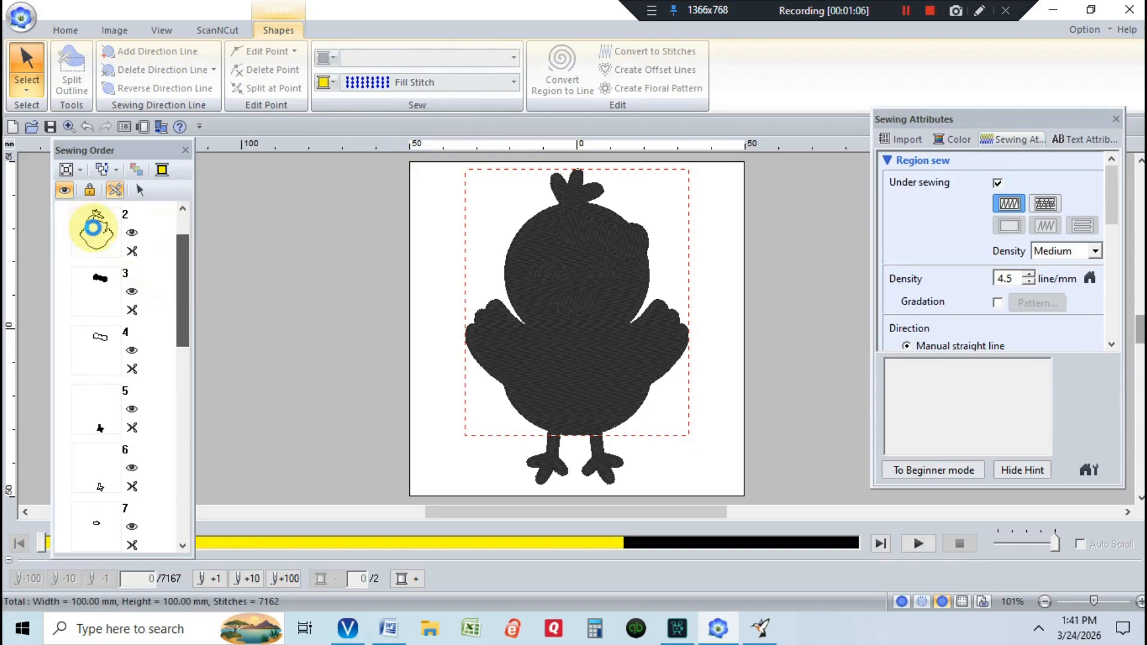
# - Change the bow, item 3, from black to pink thread
pyautogui.click(107, 287)
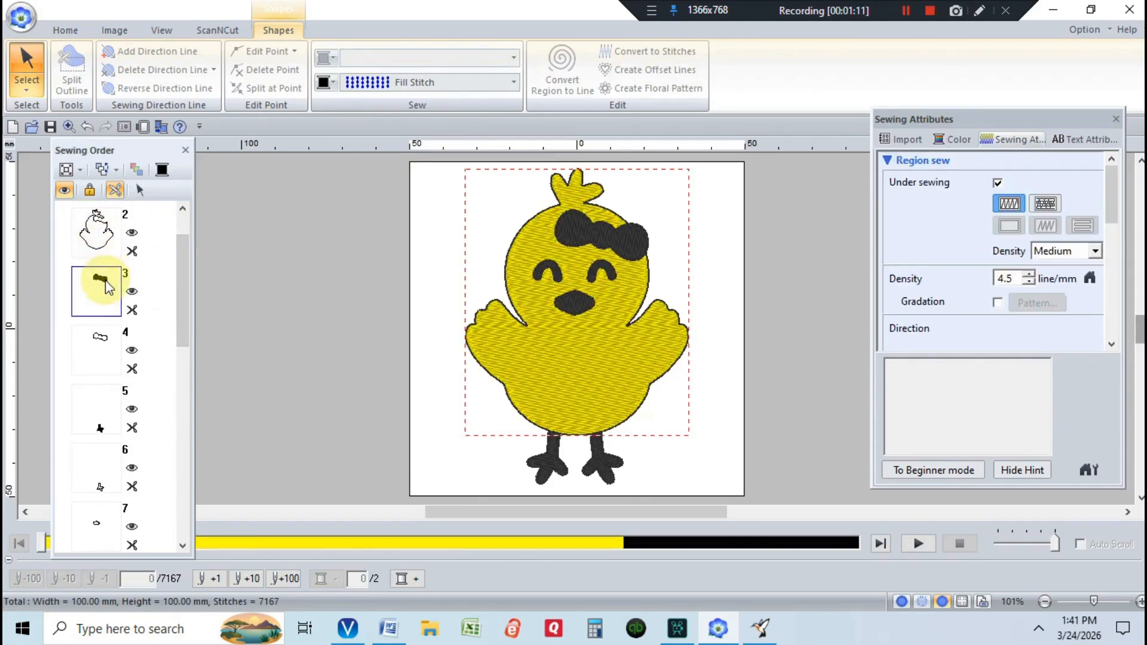
pyautogui.click(326, 87)
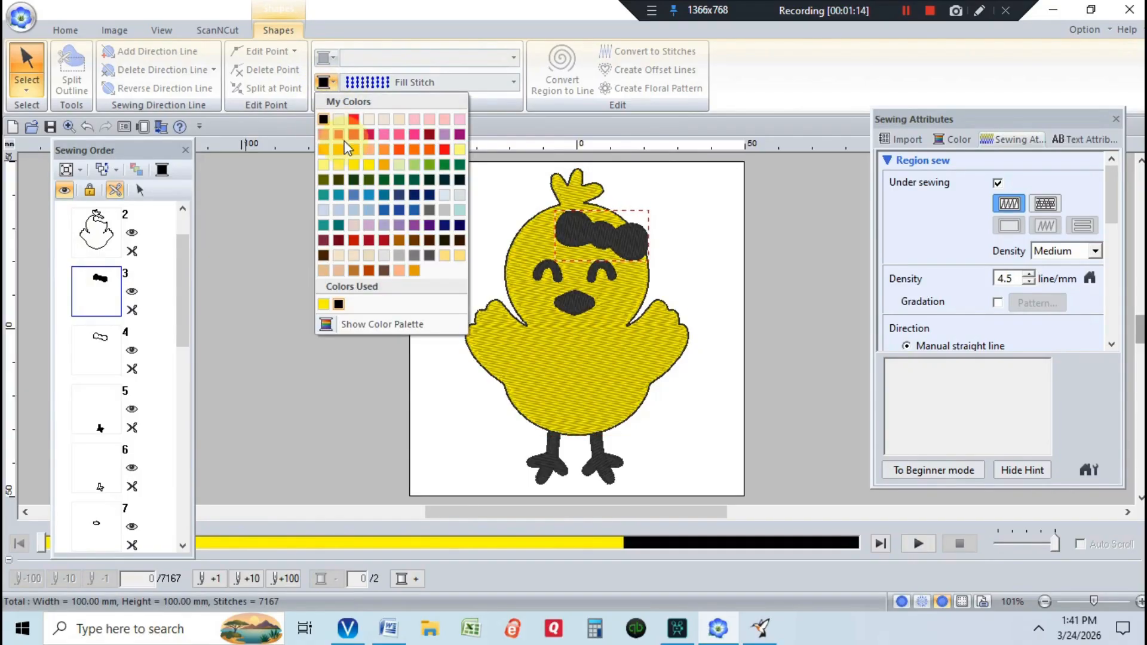
pyautogui.click(386, 139)
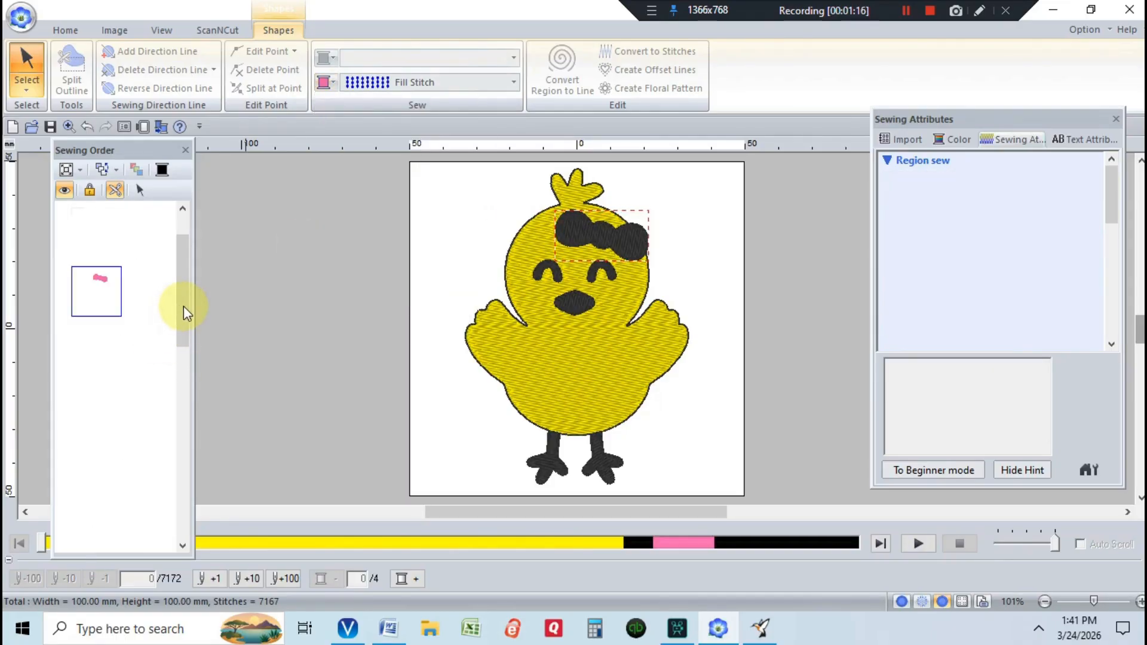
# - Scroll down the sewing order and select the right leg, item 16
pyautogui.moveTo(184, 306); pyautogui.dragTo(195, 372)
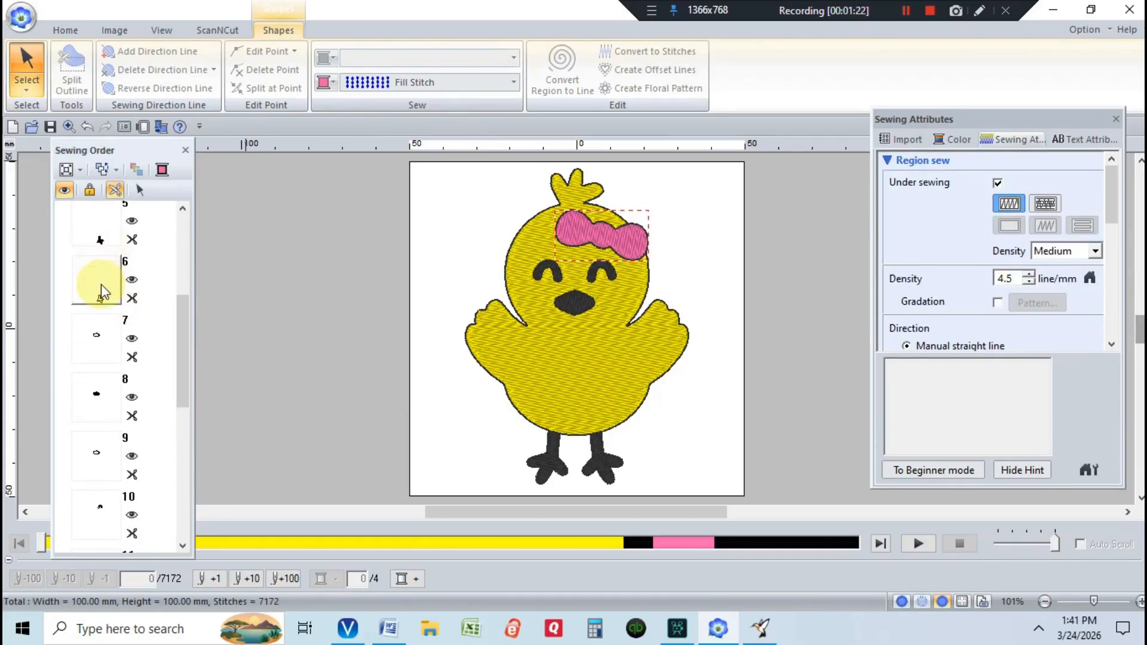
pyautogui.moveTo(102, 292); pyautogui.dragTo(96, 239)
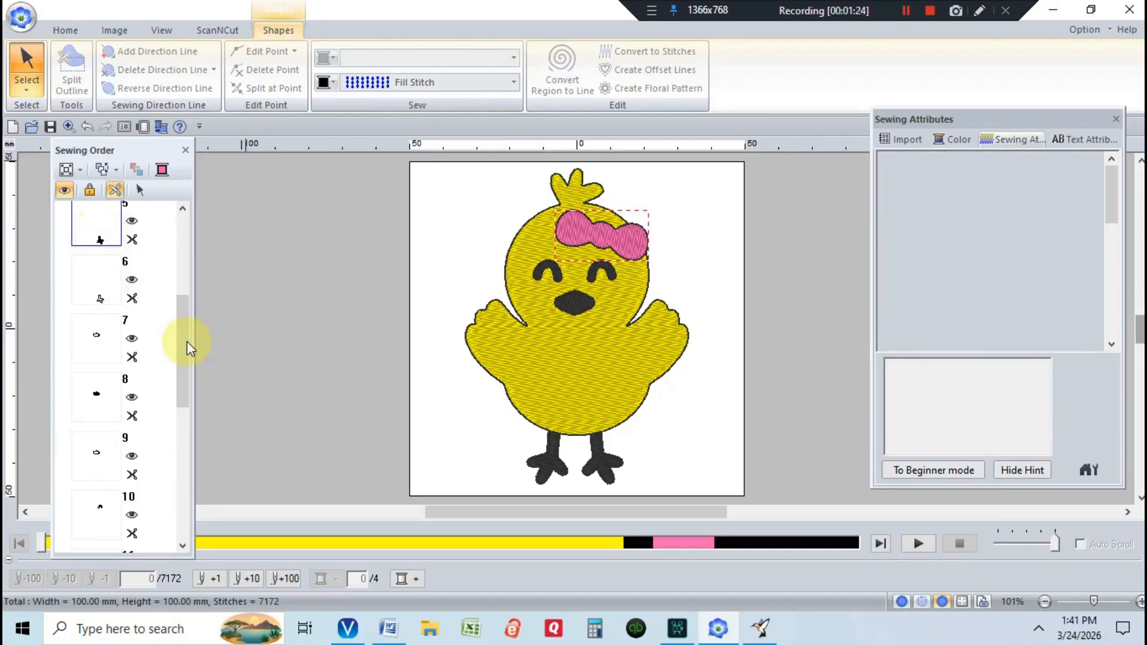
pyautogui.moveTo(189, 349); pyautogui.dragTo(184, 490)
pyautogui.click(92, 473)
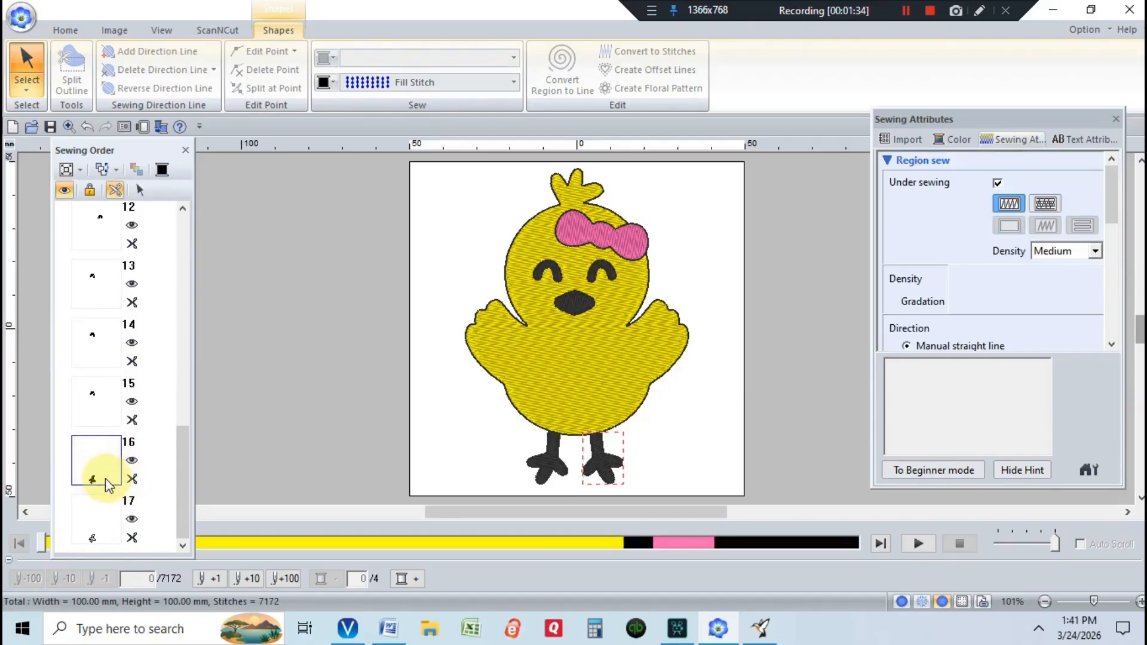
# - Add the other leg to the selection and make both legs orange
pyautogui.click(99, 481)
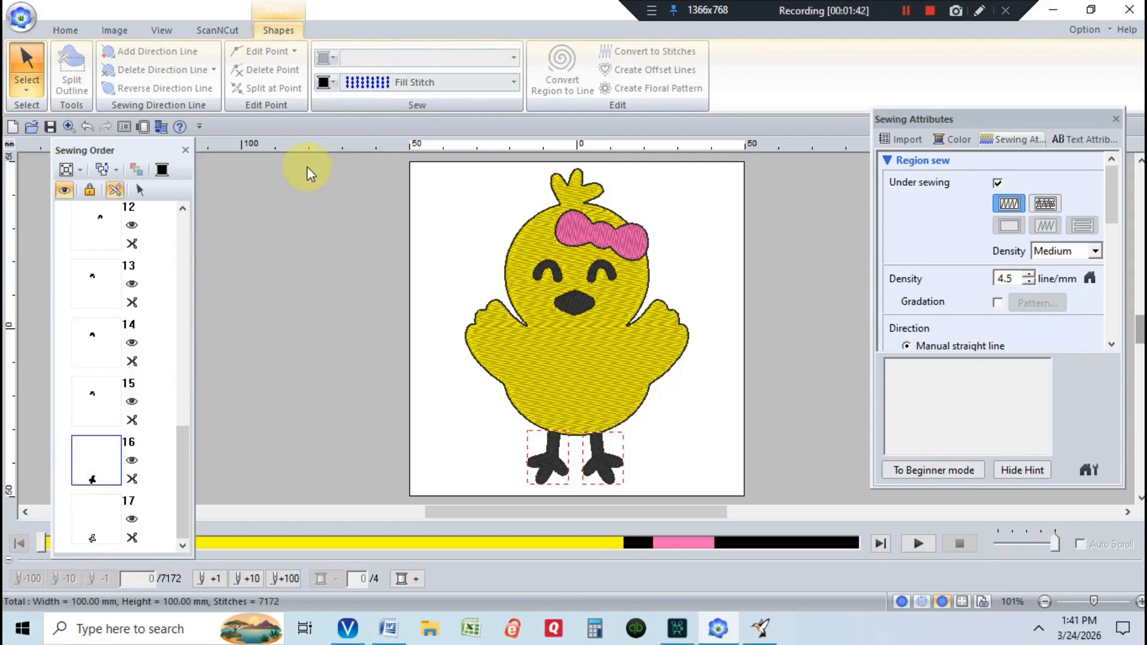
pyautogui.click(326, 84)
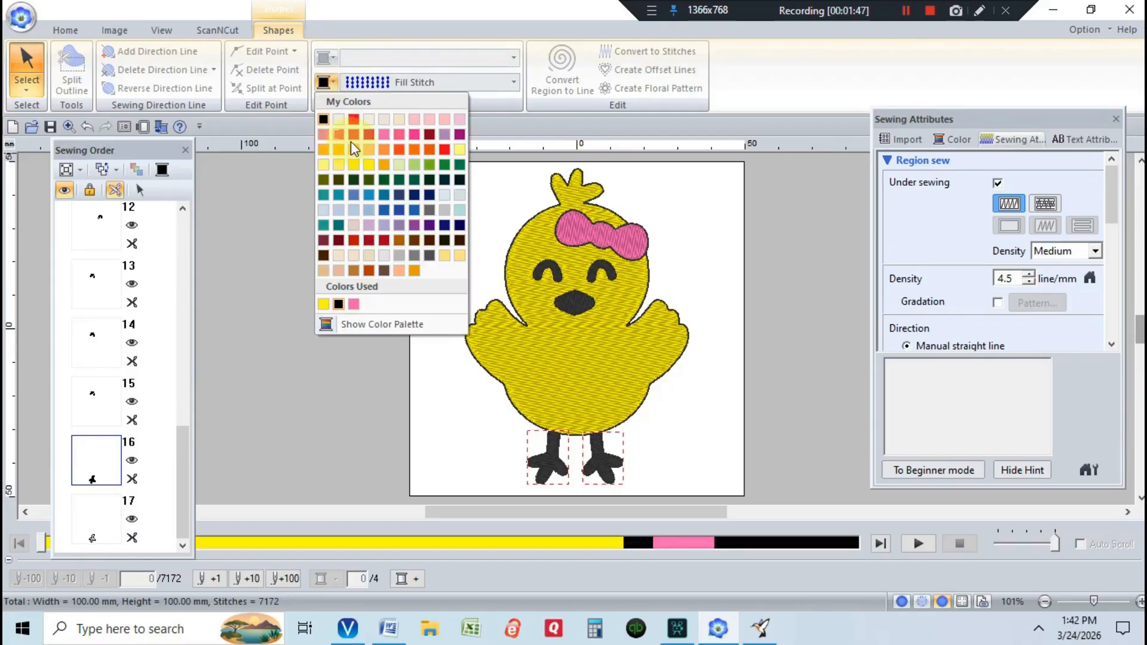
pyautogui.click(414, 150)
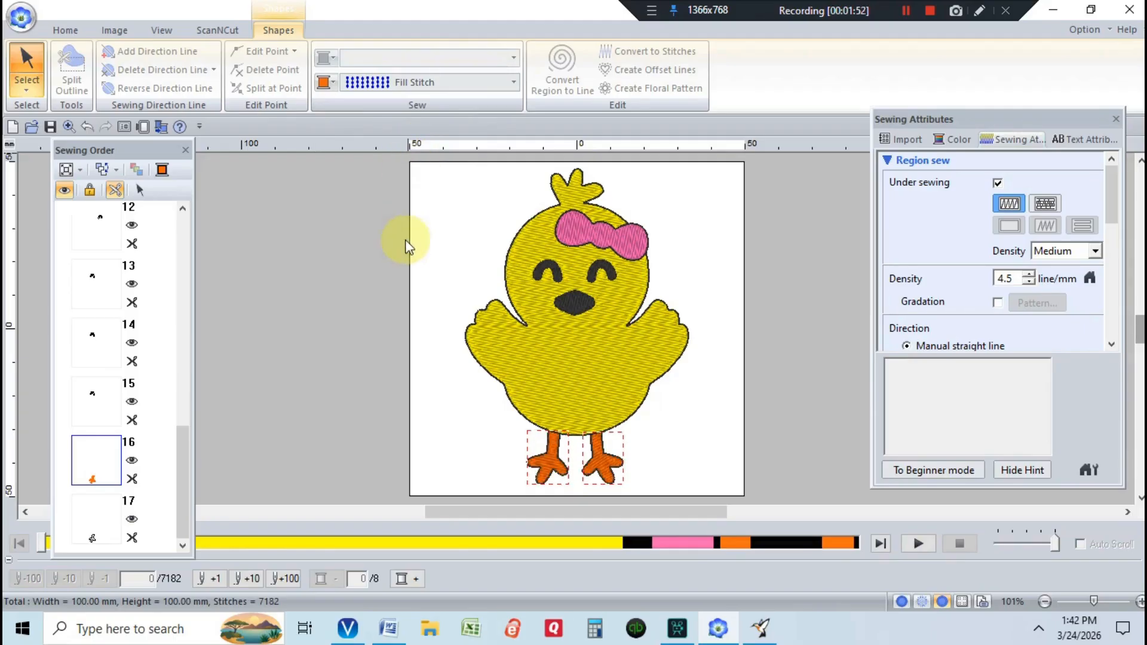
# - Scroll back up the sewing order and select the beak, item 8
pyautogui.moveTo(186, 444); pyautogui.dragTo(194, 311)
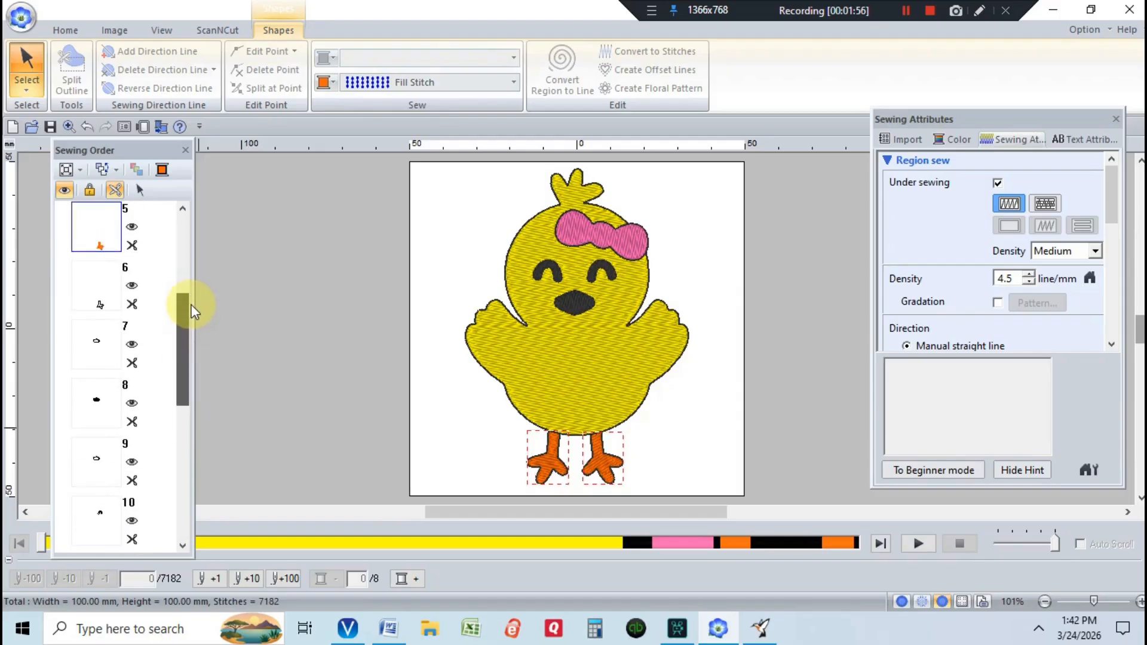
pyautogui.scroll(-1, 194, 311)
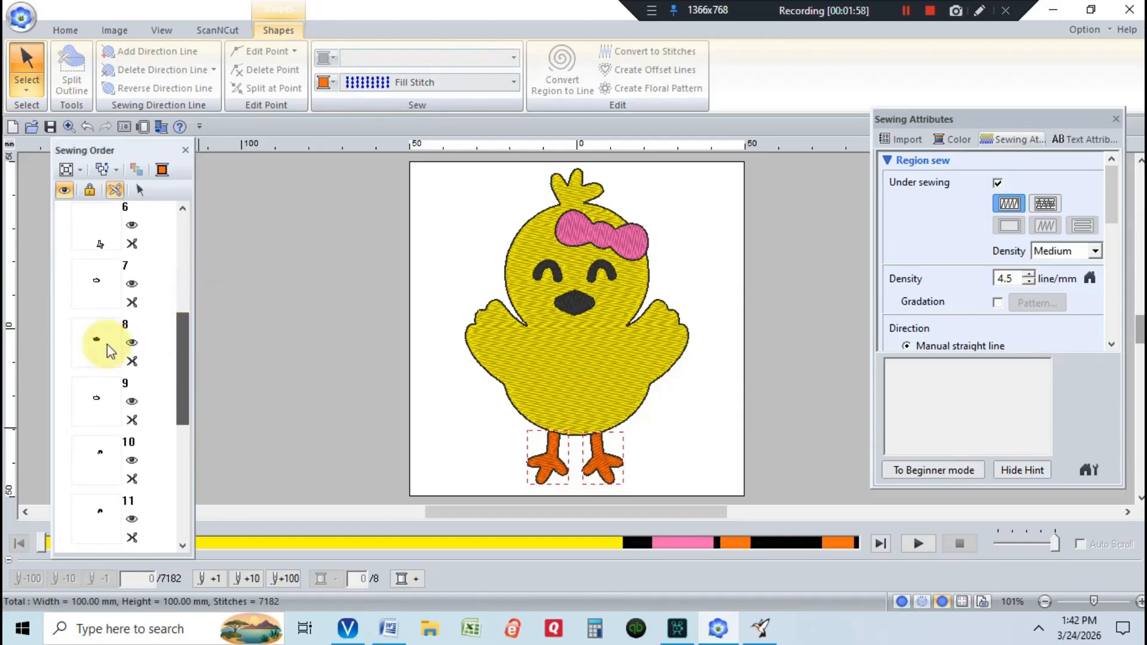
pyautogui.click(90, 358)
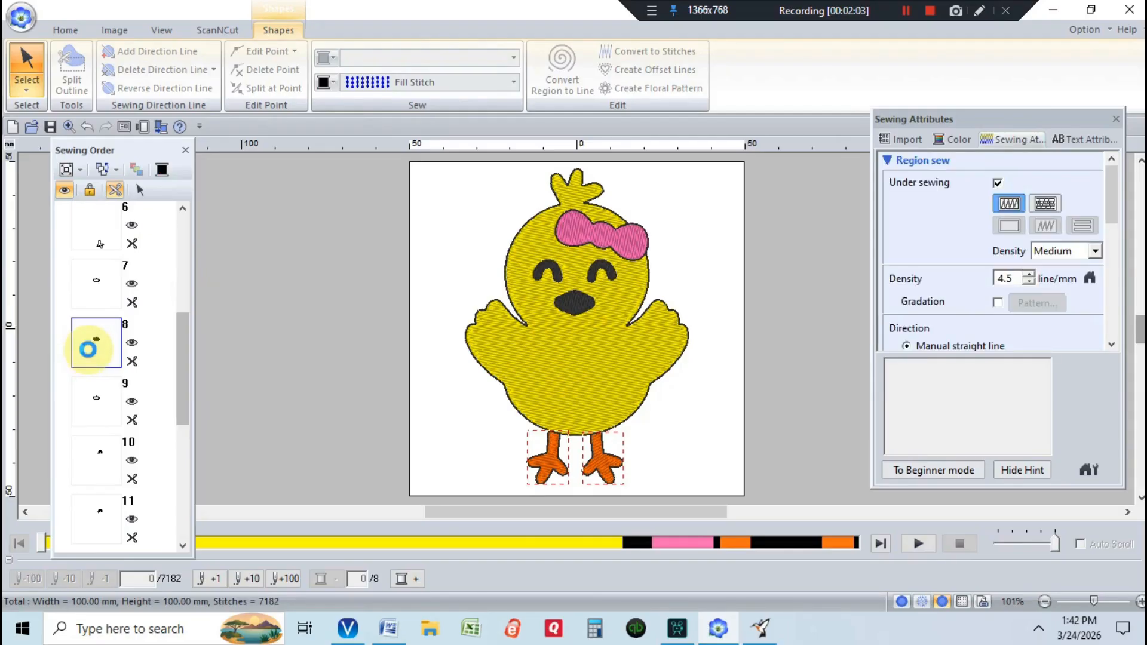
# - Recolour the beak, item 8, orange from the Colors Used list
pyautogui.click(95, 347)
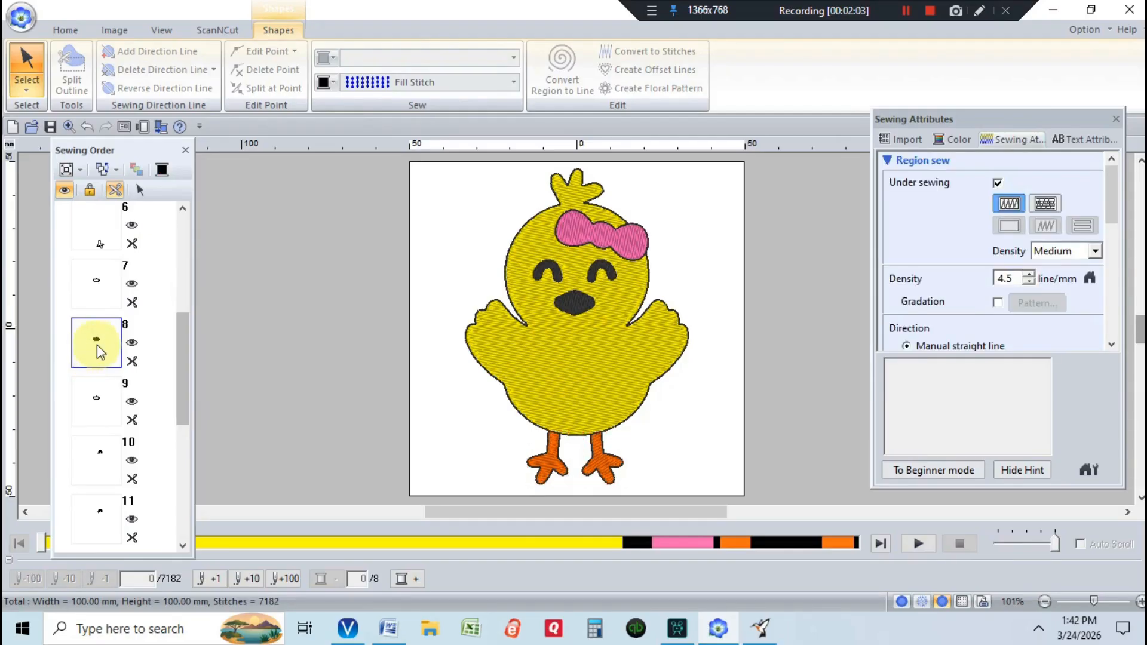
pyautogui.click(327, 83)
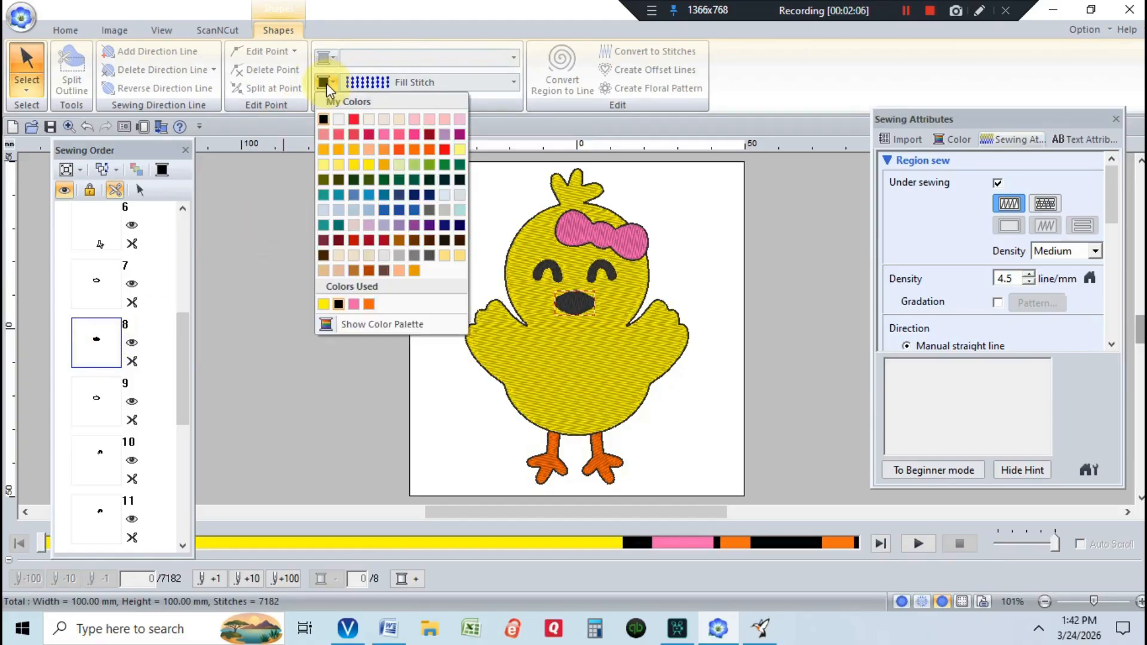
pyautogui.click(369, 304)
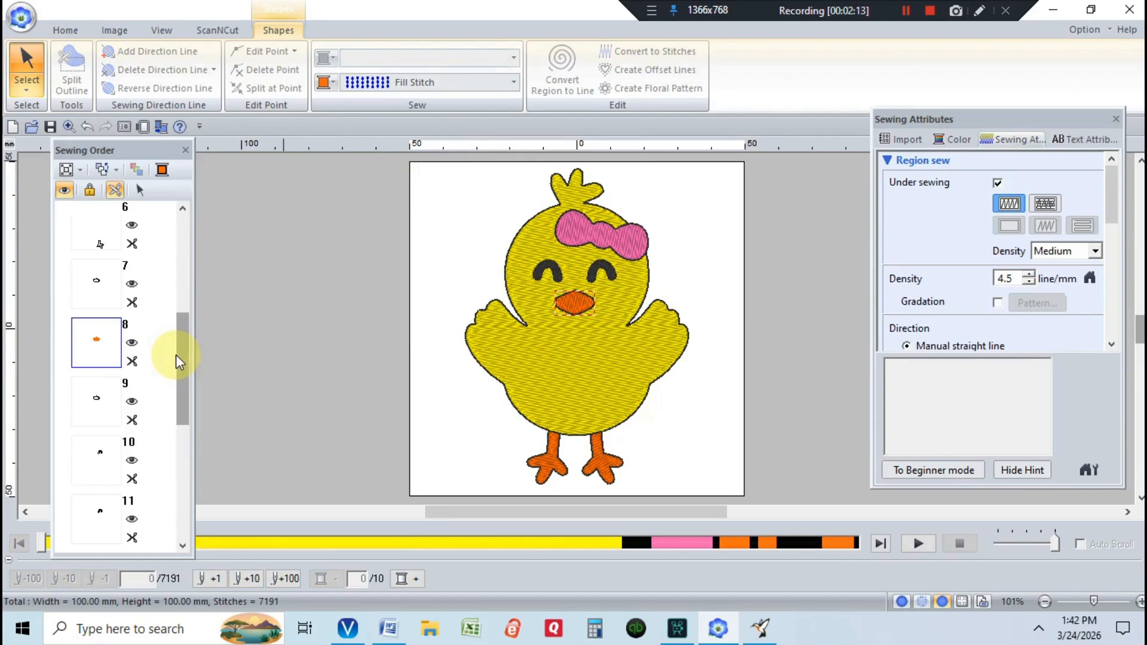
pyautogui.moveTo(184, 353); pyautogui.dragTo(193, 418)
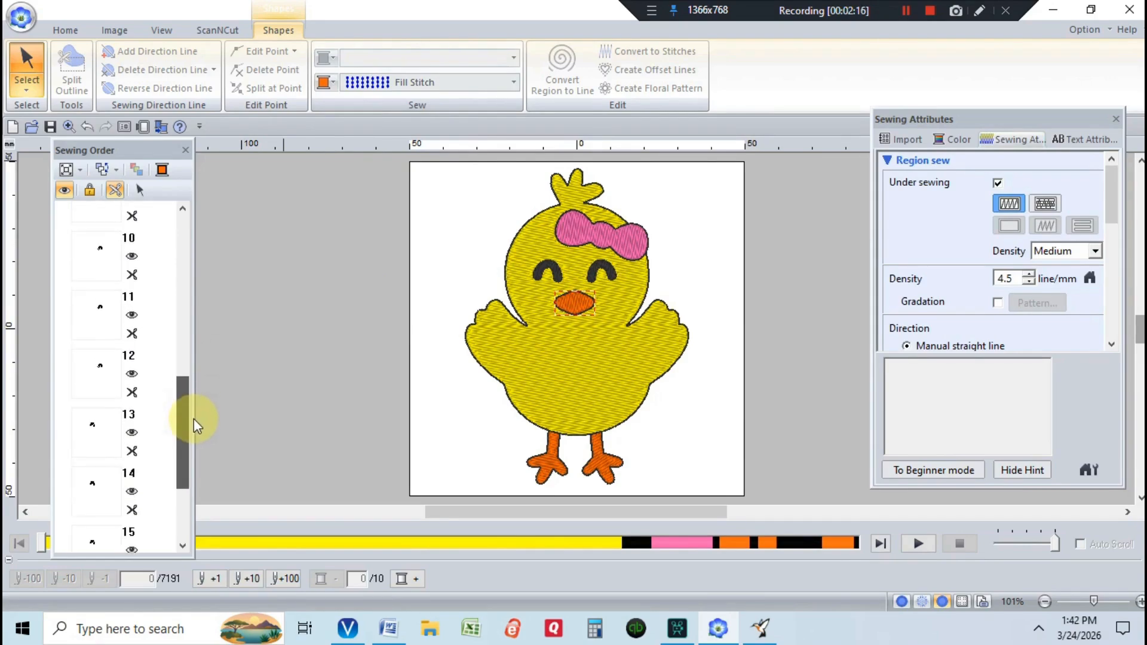
pyautogui.click(112, 270)
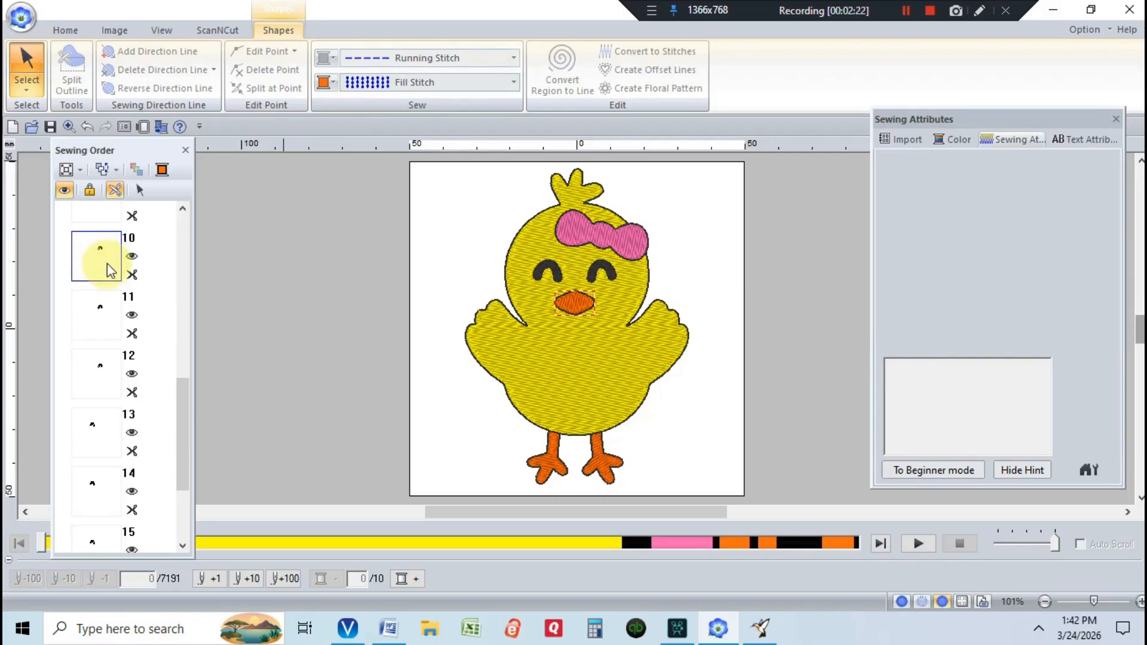
# - Set the right eye's outline line type to Not Sewn (Line)
pyautogui.click(141, 191)
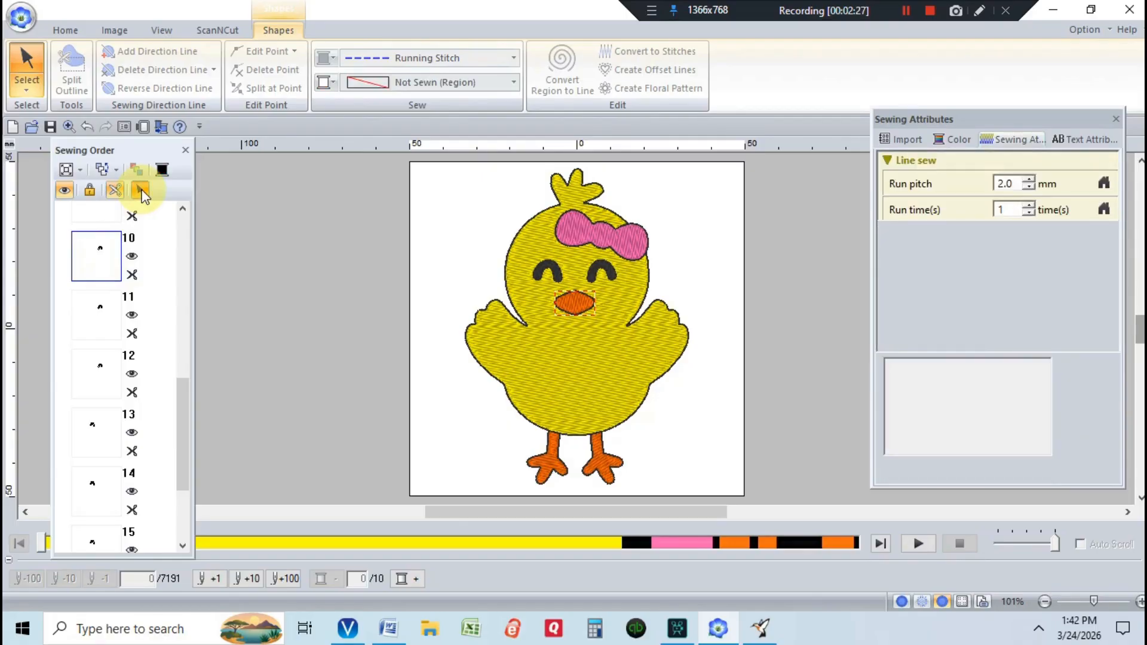
pyautogui.click(143, 192)
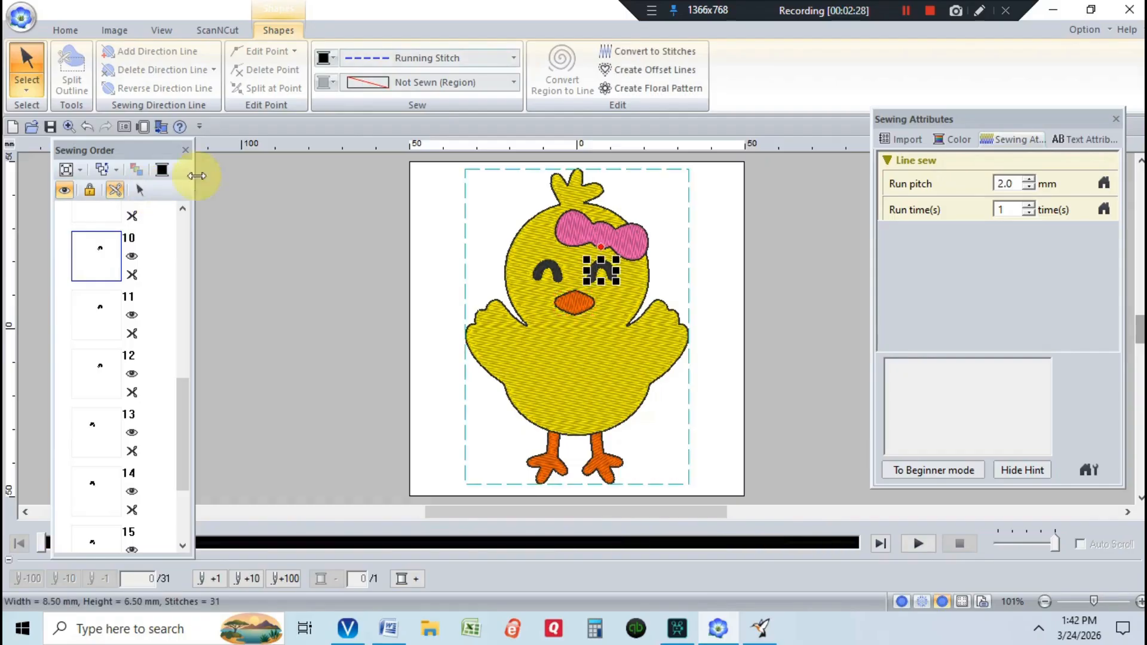
pyautogui.click(513, 59)
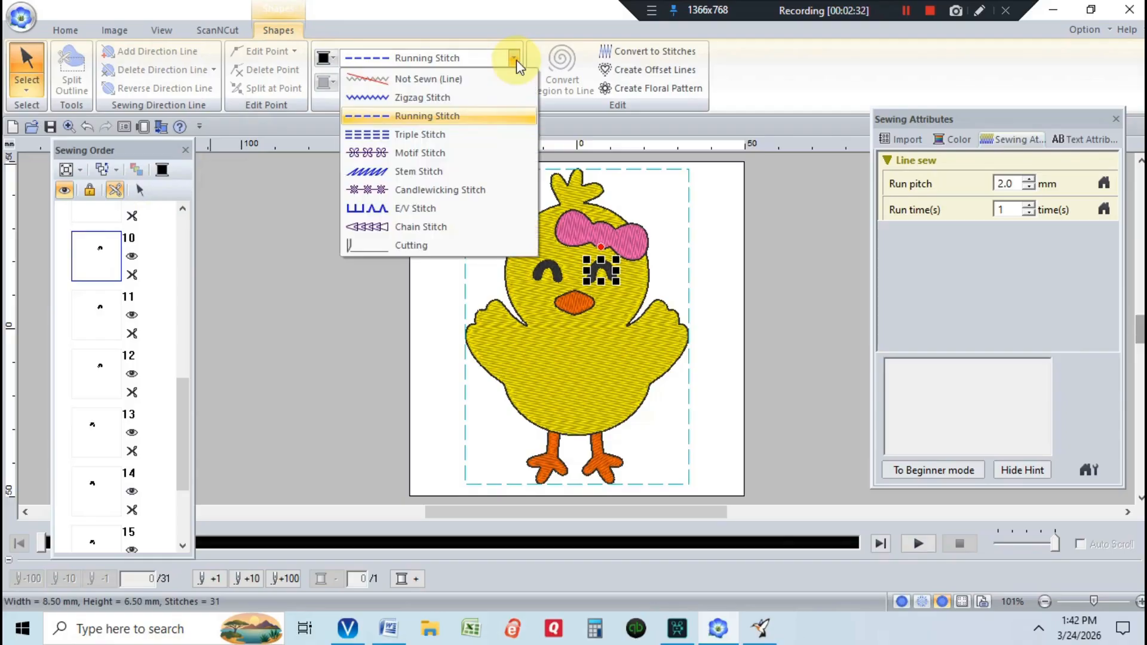
pyautogui.click(500, 92)
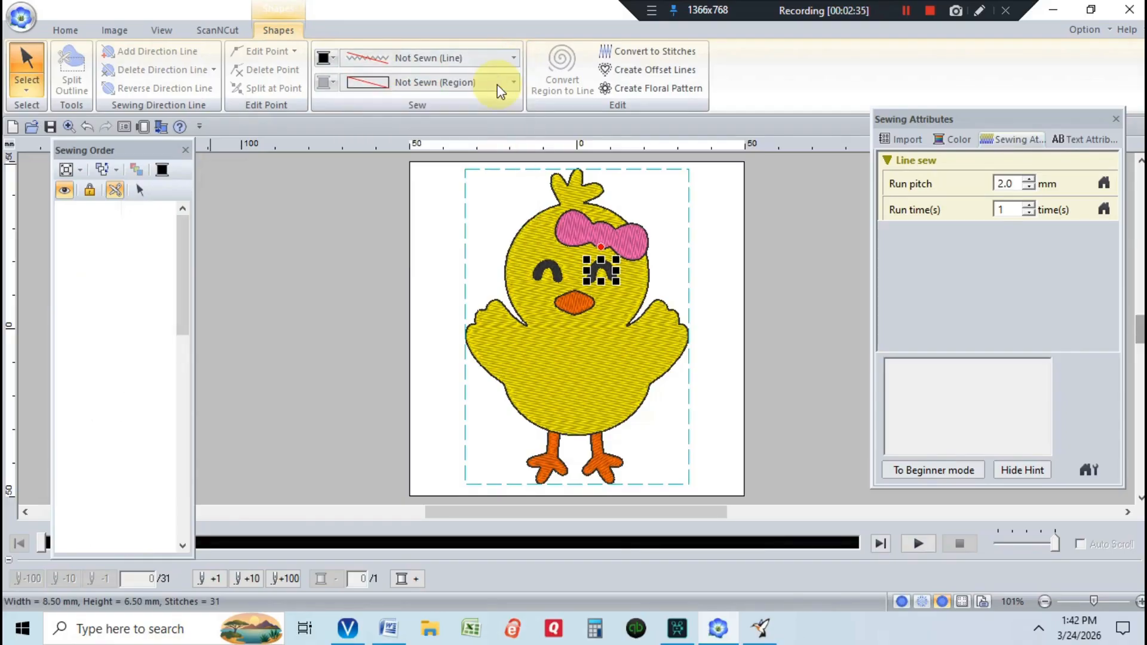
pyautogui.moveTo(176, 293); pyautogui.dragTo(195, 432)
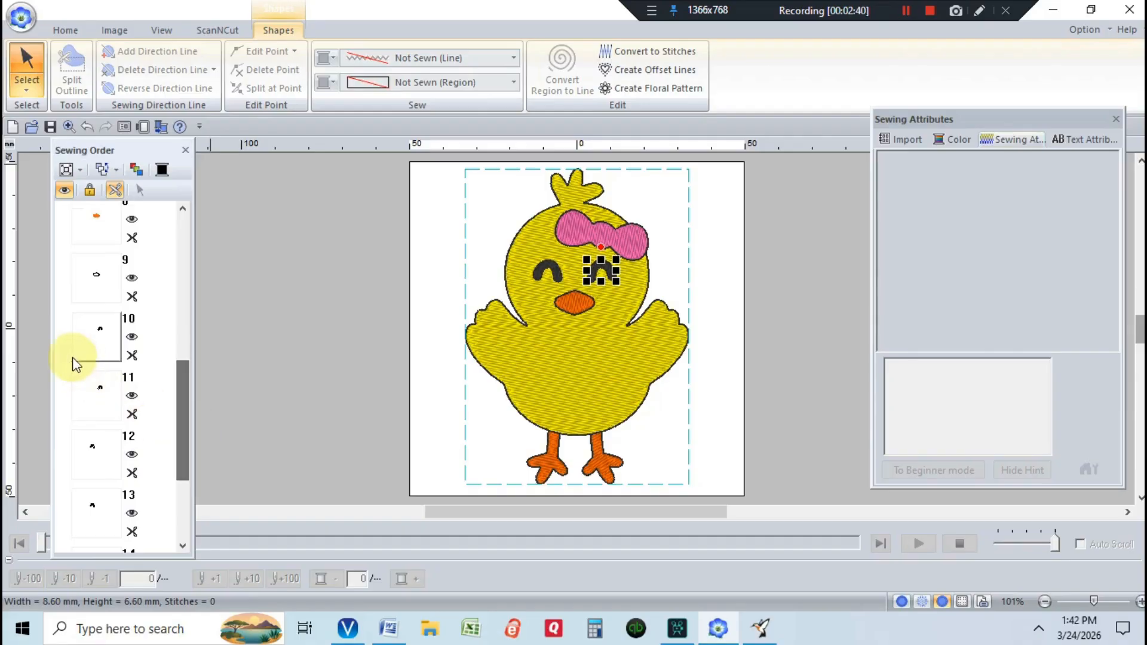
pyautogui.click(91, 349)
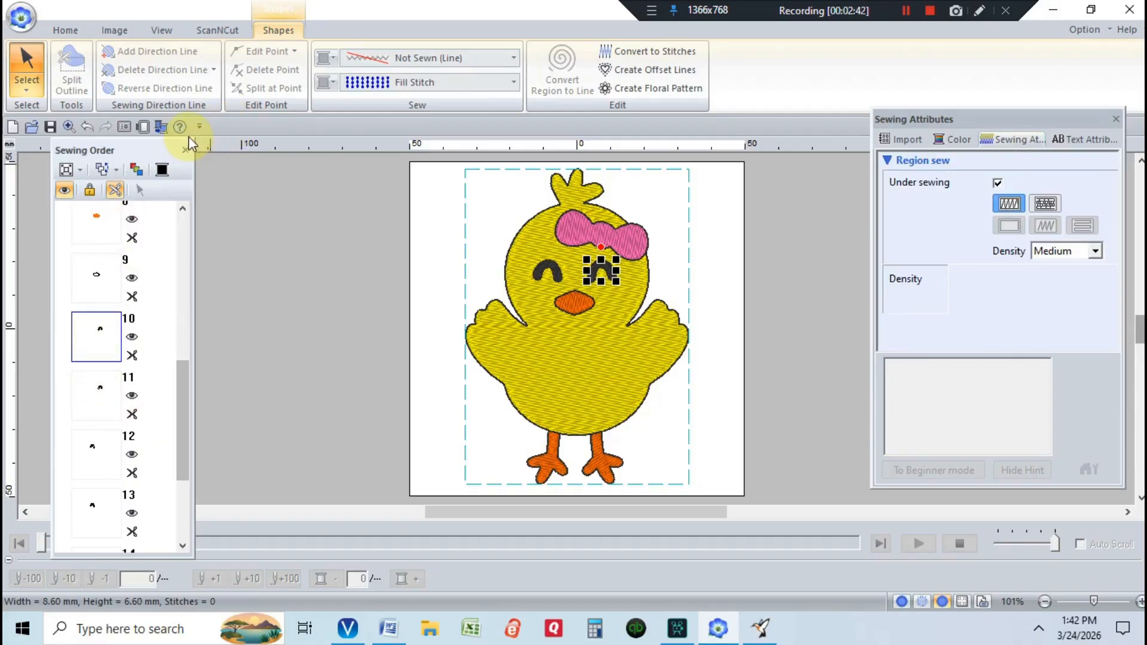
# - Set the eye piece at item 10's outline to Not Sewn (Line)
pyautogui.click(141, 191)
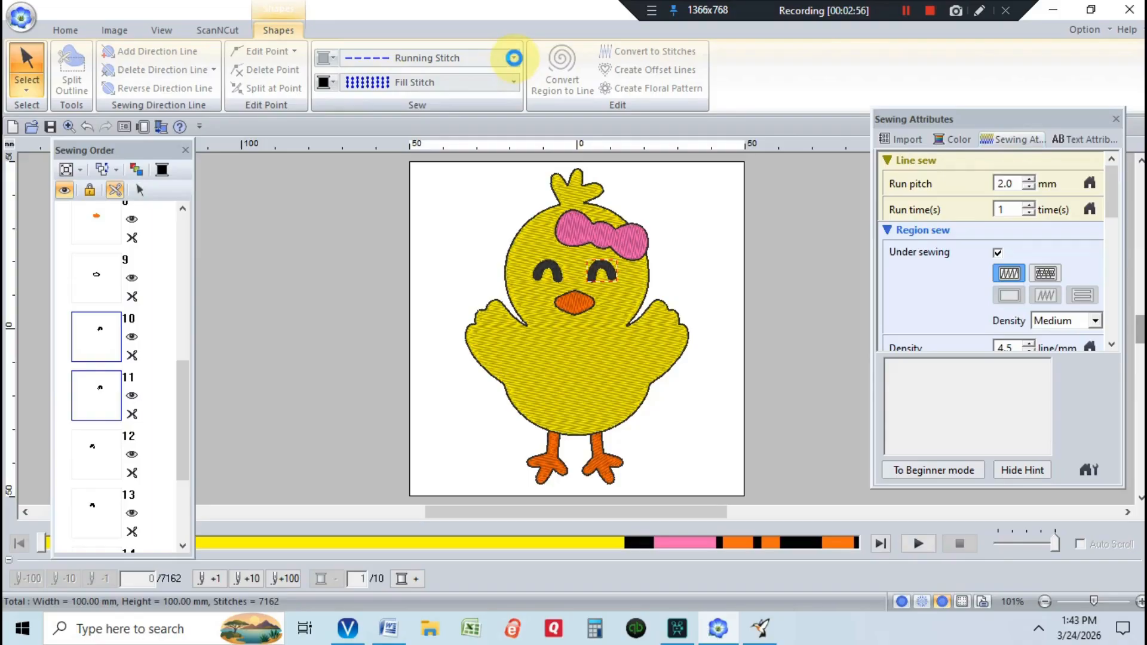
pyautogui.click(514, 59)
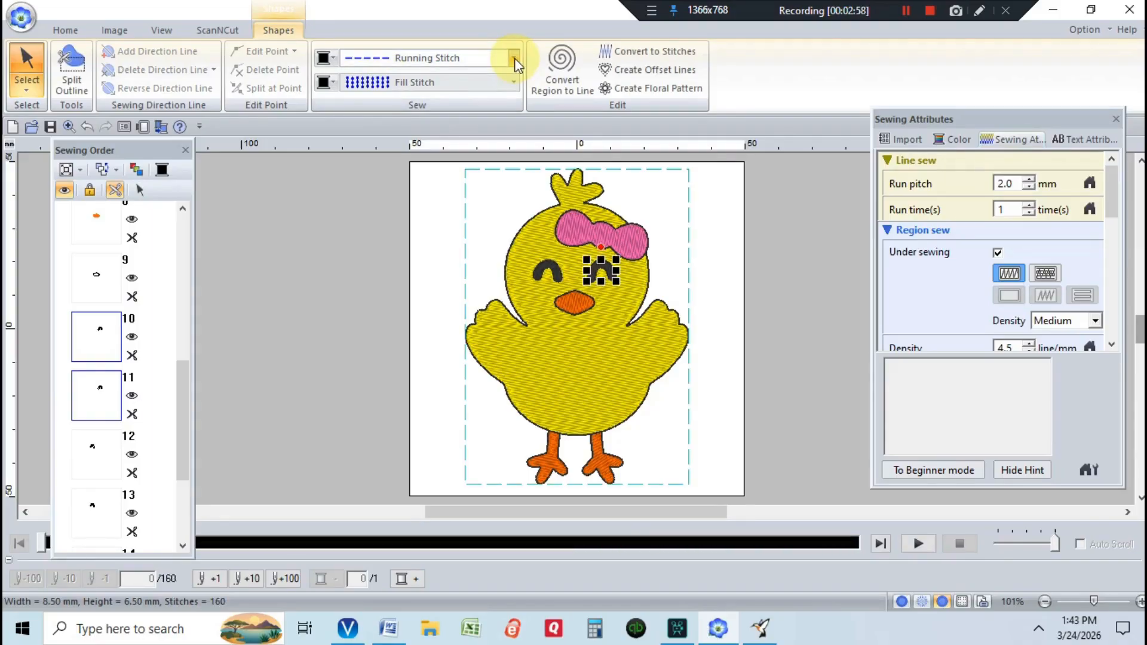
pyautogui.click(508, 83)
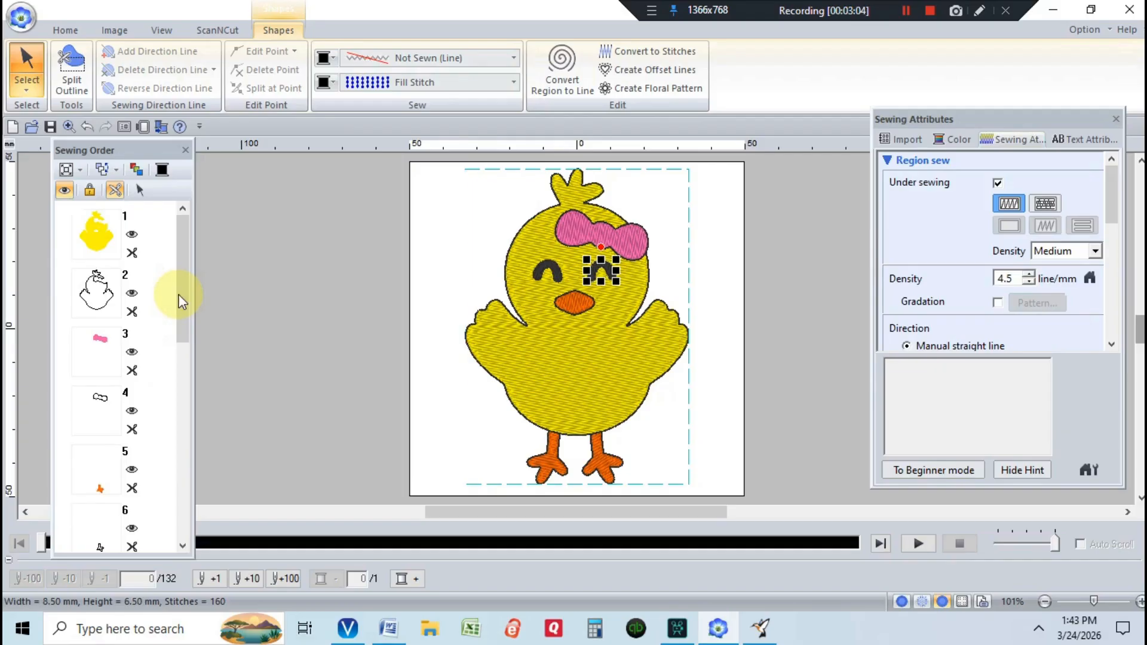
pyautogui.moveTo(178, 298); pyautogui.dragTo(211, 474)
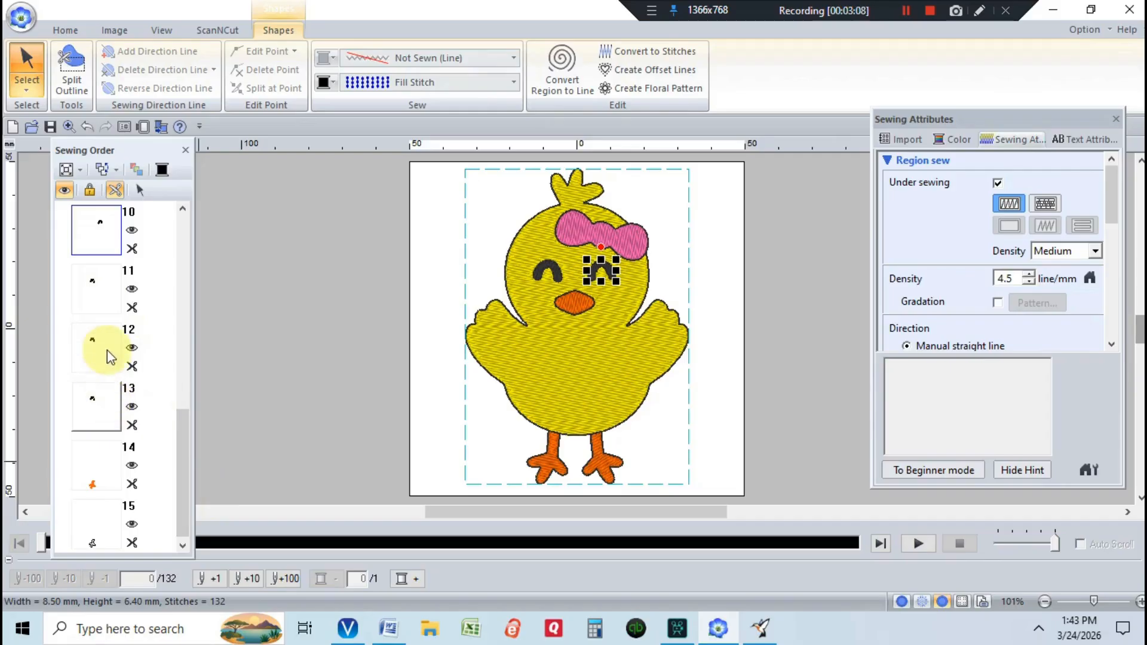
# - Set the left eye's outline, item 11, to Not Sewn (Line) too
pyautogui.click(98, 297)
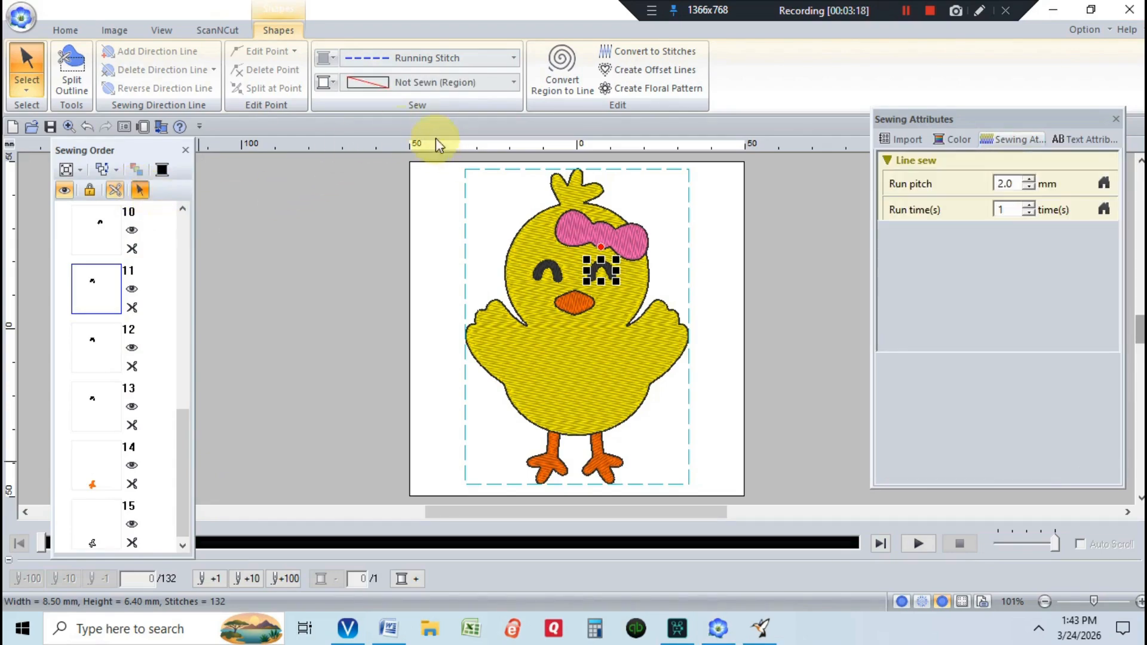
pyautogui.click(514, 60)
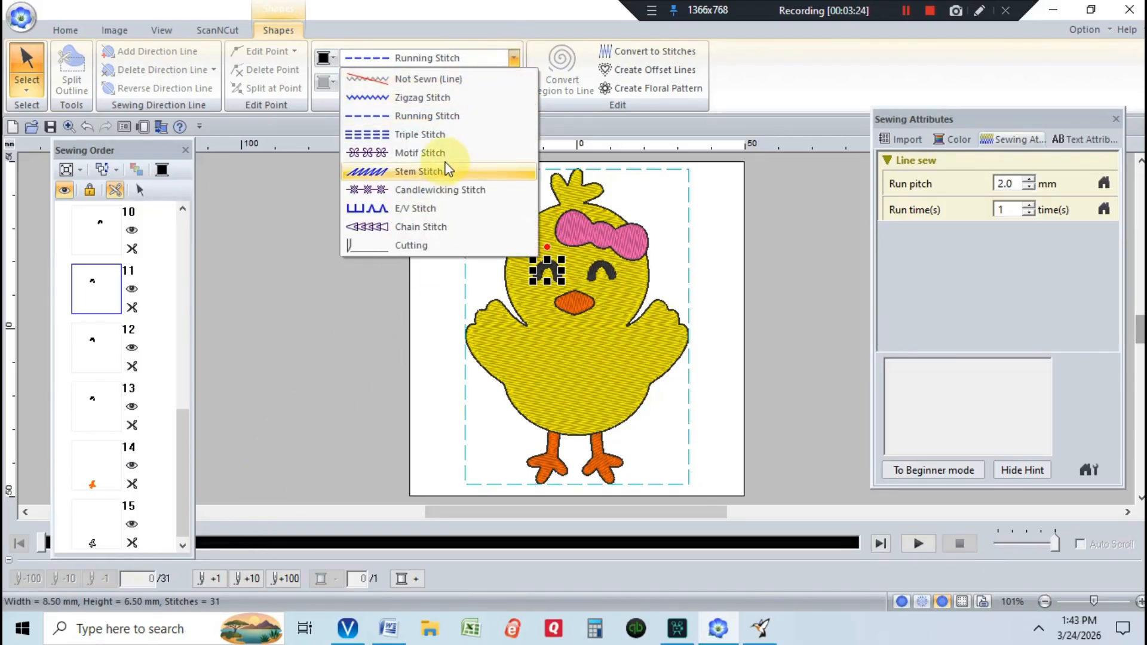
pyautogui.click(454, 84)
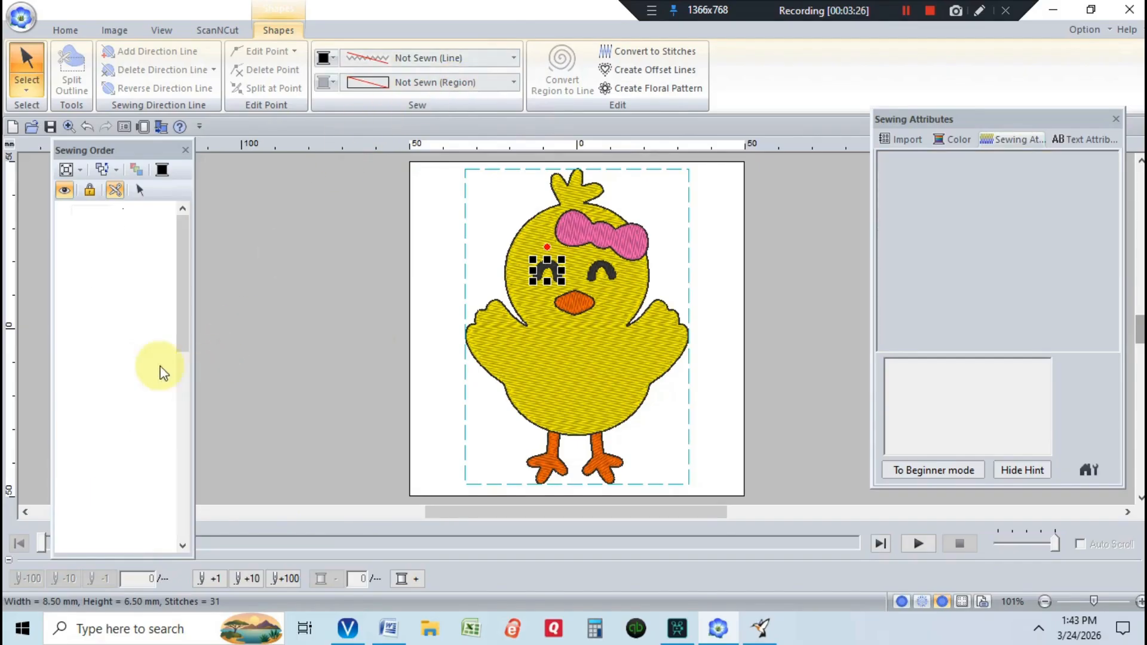
pyautogui.moveTo(185, 283); pyautogui.dragTo(193, 484)
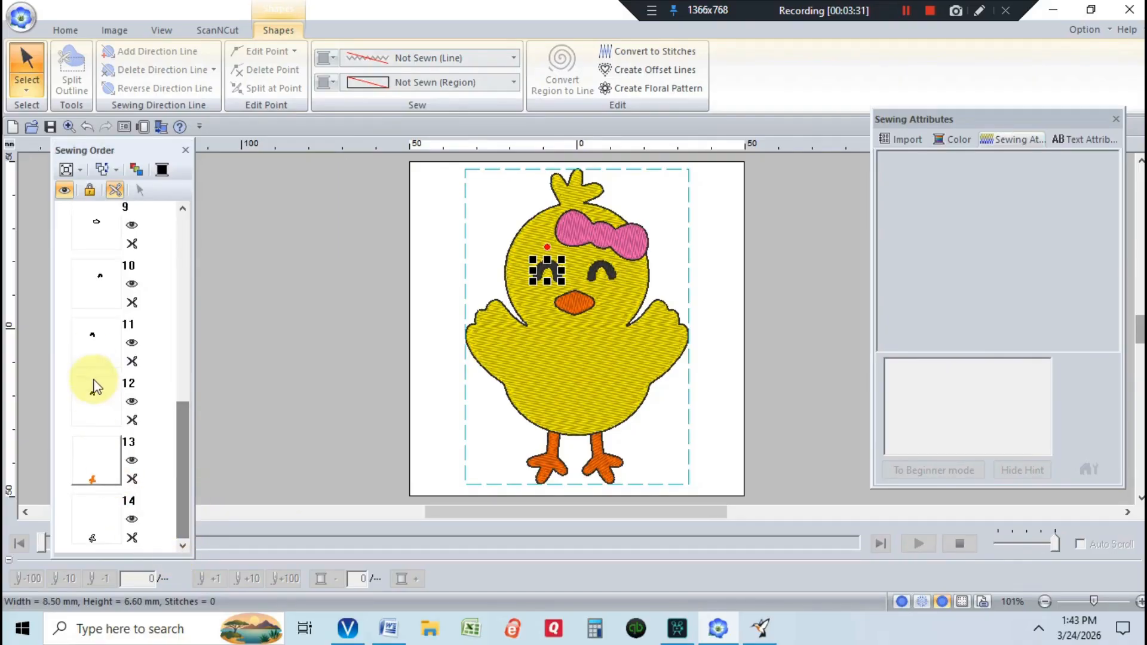
# - Make the last remaining eye outline line Not Sewn (Line), dropping it to 129 stitches
pyautogui.click(90, 346)
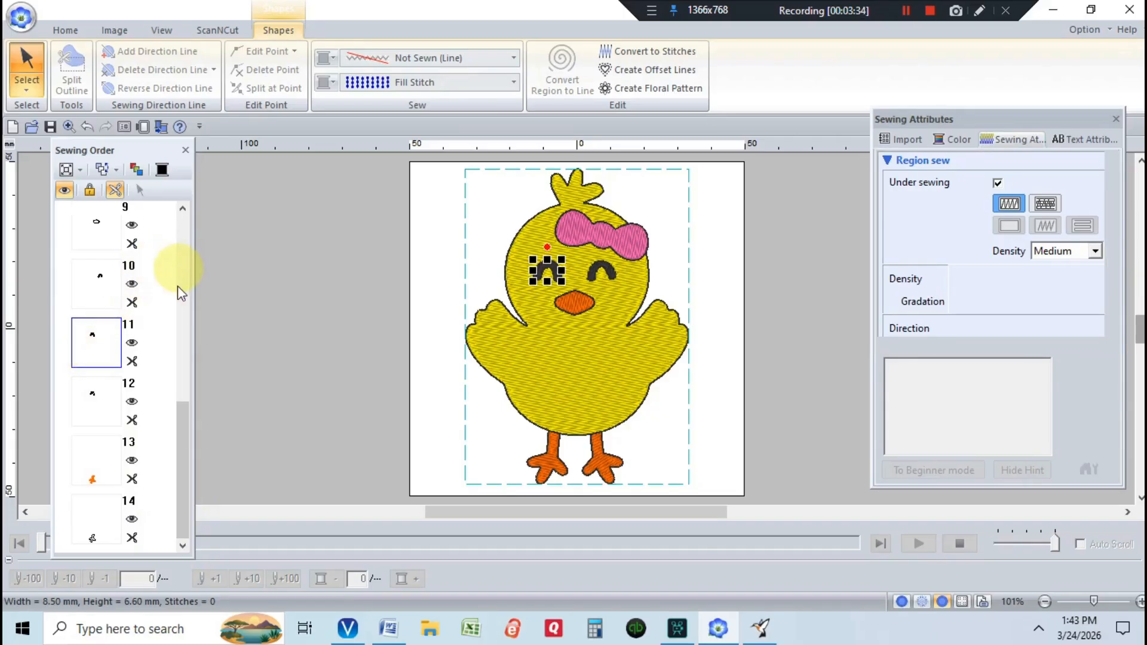
pyautogui.click(141, 191)
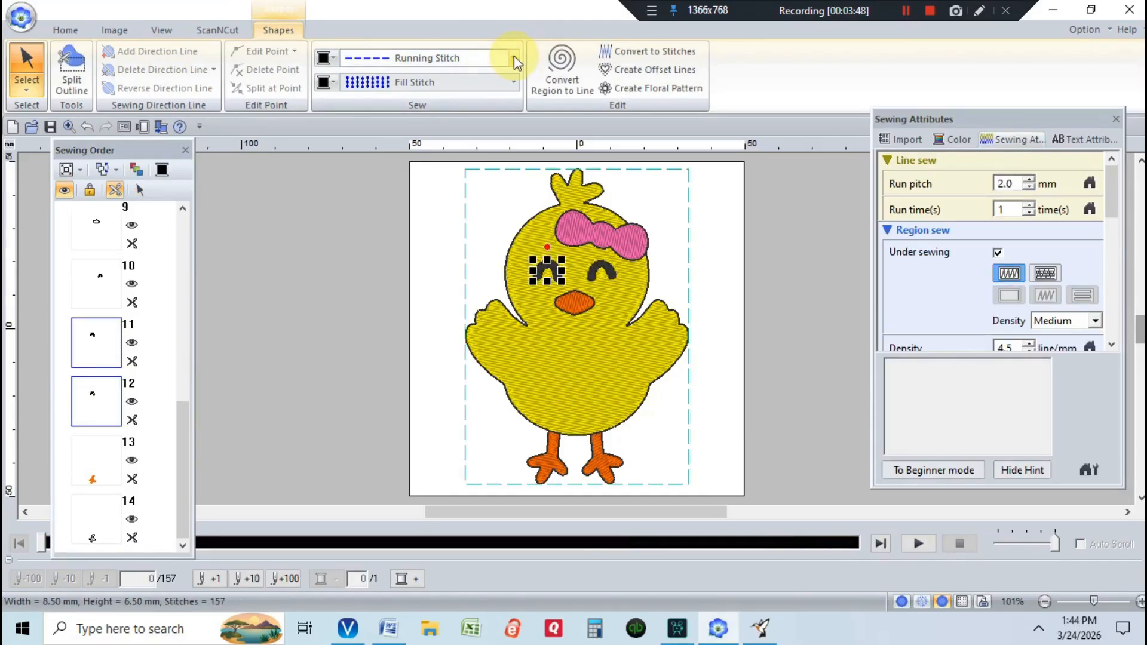
pyautogui.click(513, 55)
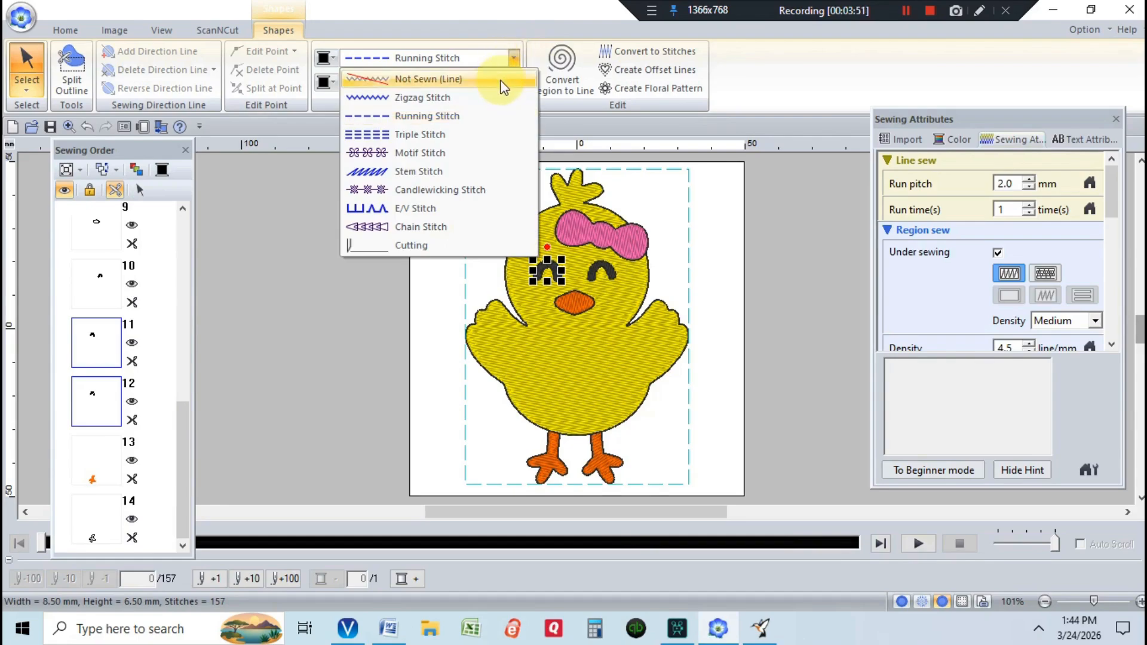
pyautogui.click(499, 80)
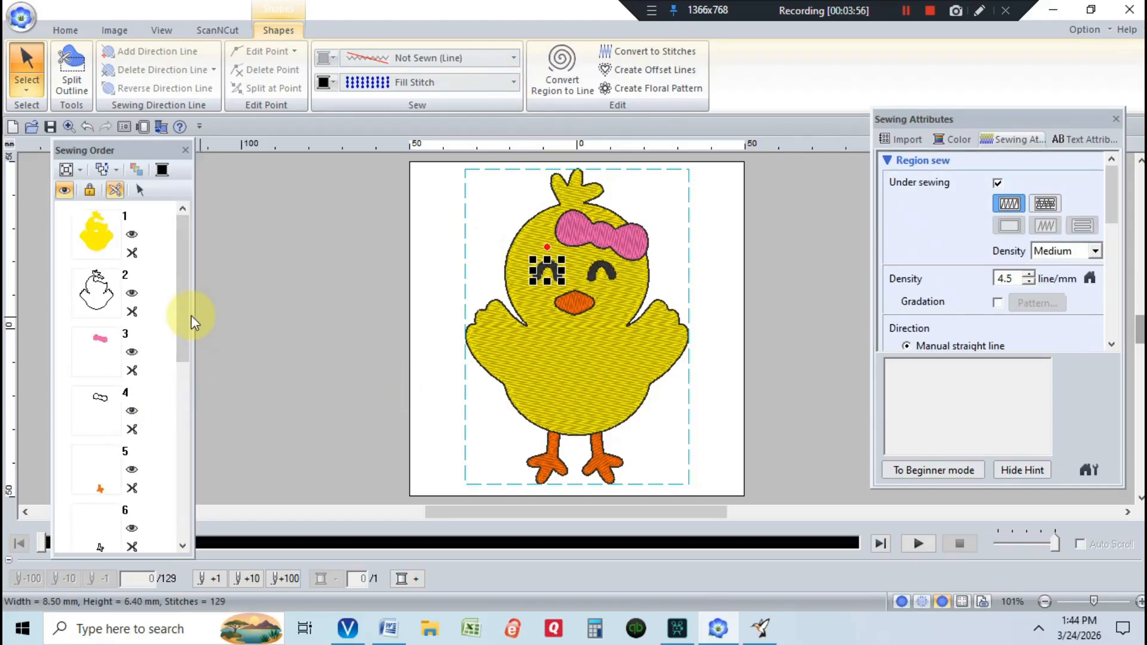
pyautogui.moveTo(180, 310); pyautogui.dragTo(184, 562)
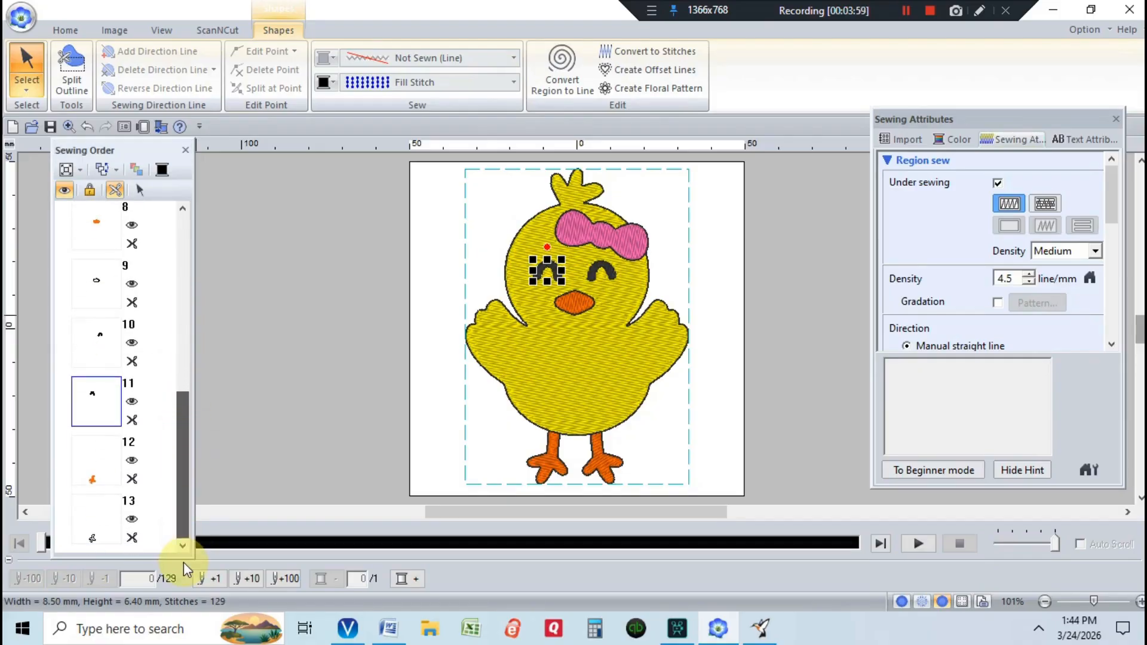
pyautogui.click(83, 474)
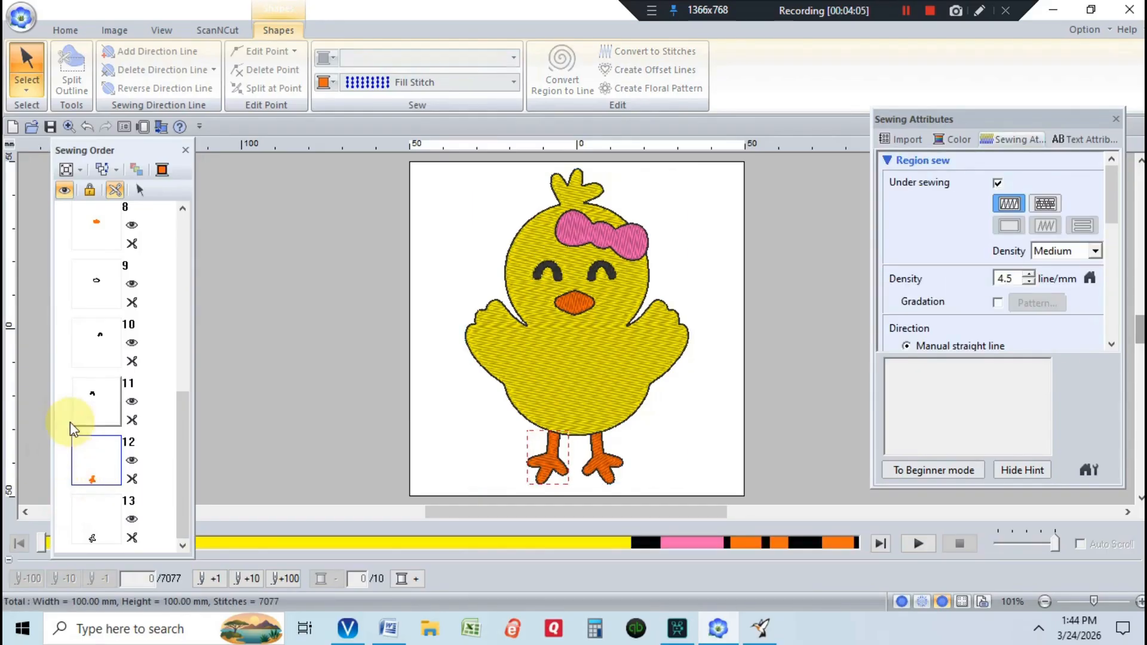
# - Move the two orange foot pieces up to sit just above item 9
pyautogui.moveTo(92, 456); pyautogui.dragTo(113, 497)
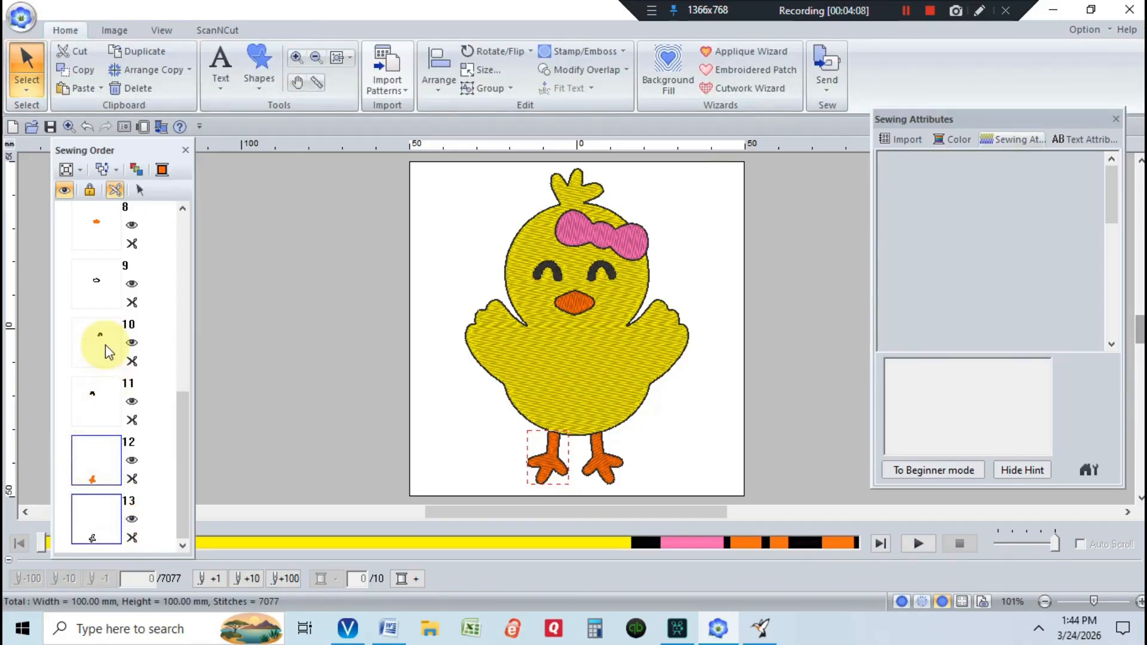
pyautogui.moveTo(99, 308)
pyautogui.mouseDown()
pyautogui.moveTo(95, 277)
pyautogui.moveTo(133, 293)
pyautogui.moveTo(104, 314)
pyautogui.mouseUp()
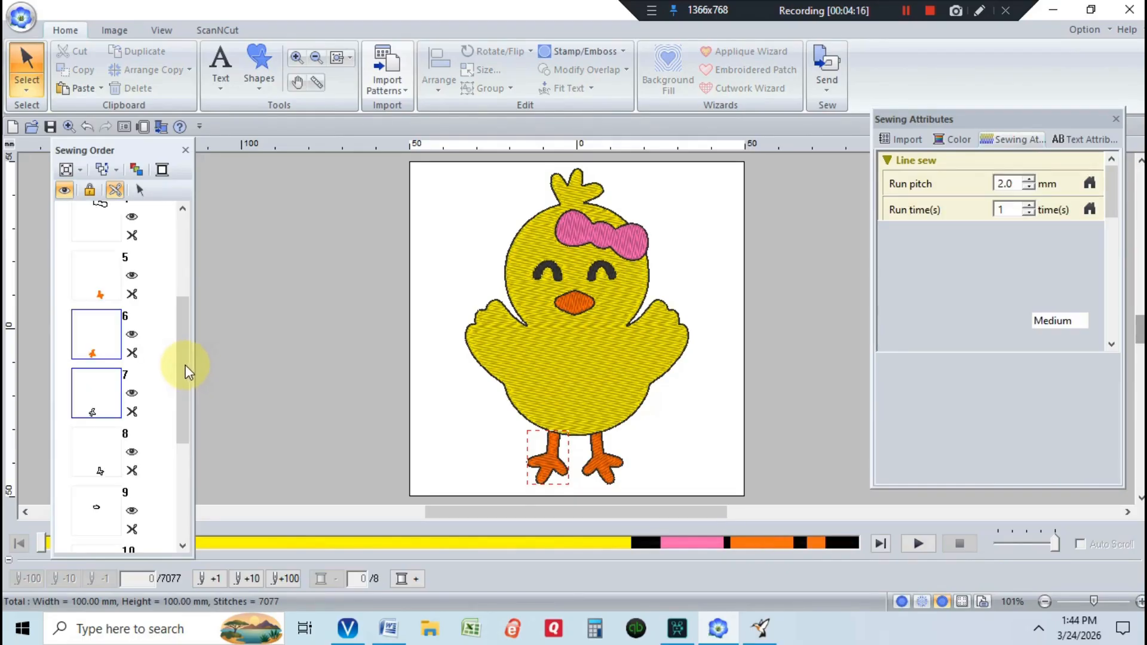
pyautogui.moveTo(181, 411); pyautogui.dragTo(182, 480)
# - Move the orange beak to slot 5, cutting colour changes to 6
pyautogui.click(101, 404)
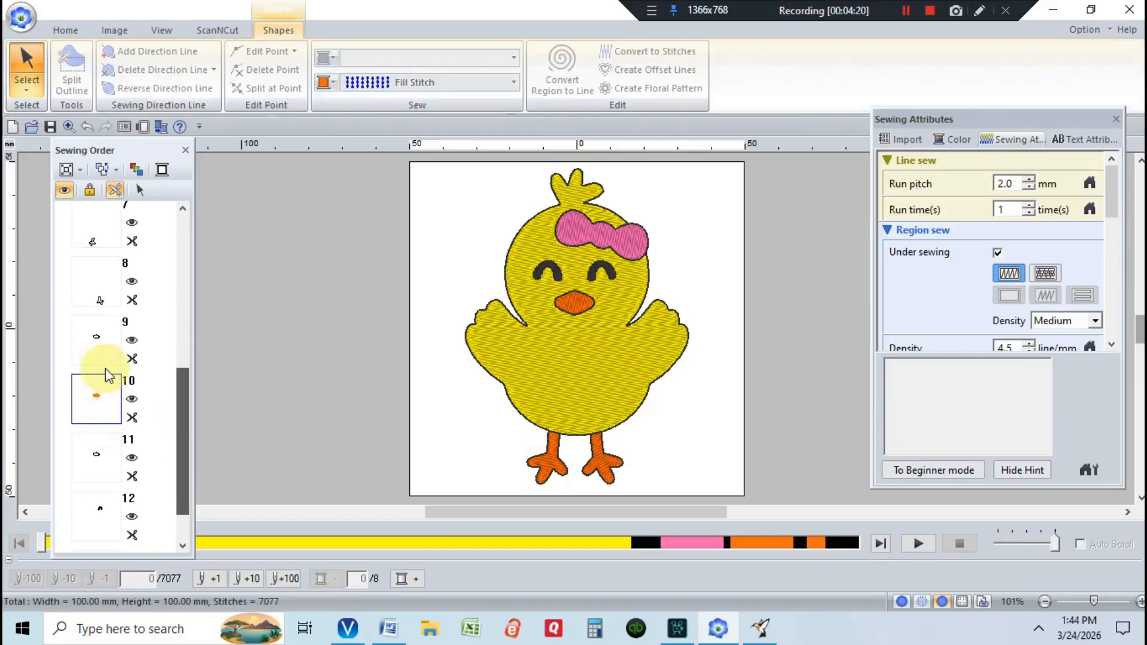
pyautogui.moveTo(92, 227); pyautogui.dragTo(115, 234)
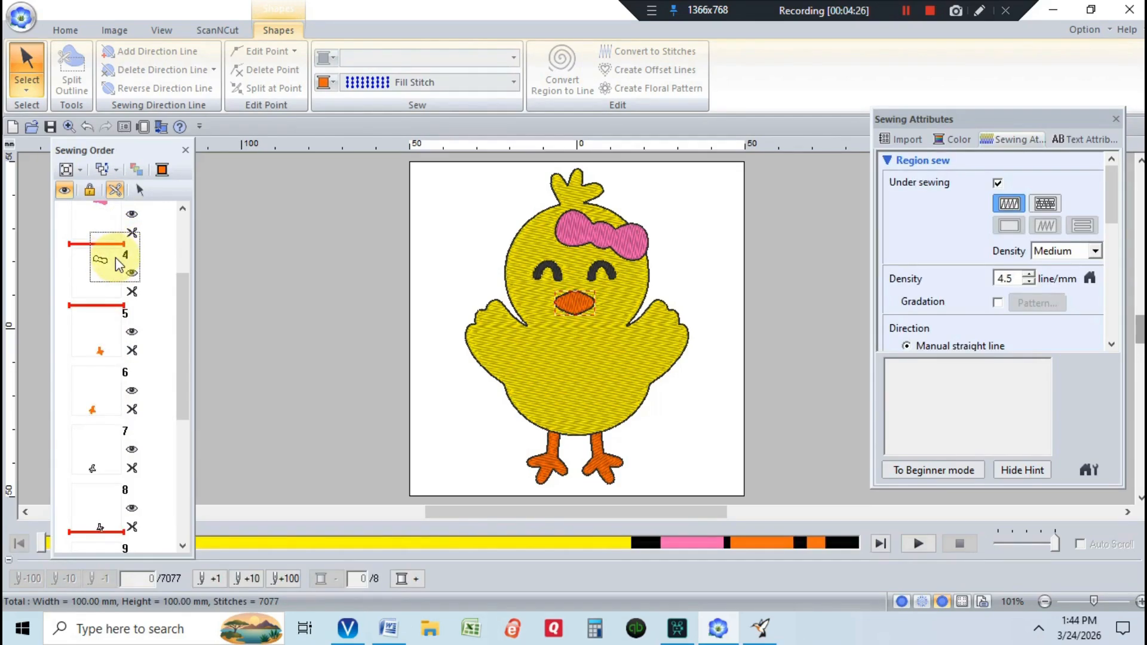
pyautogui.moveTo(116, 257); pyautogui.dragTo(95, 316)
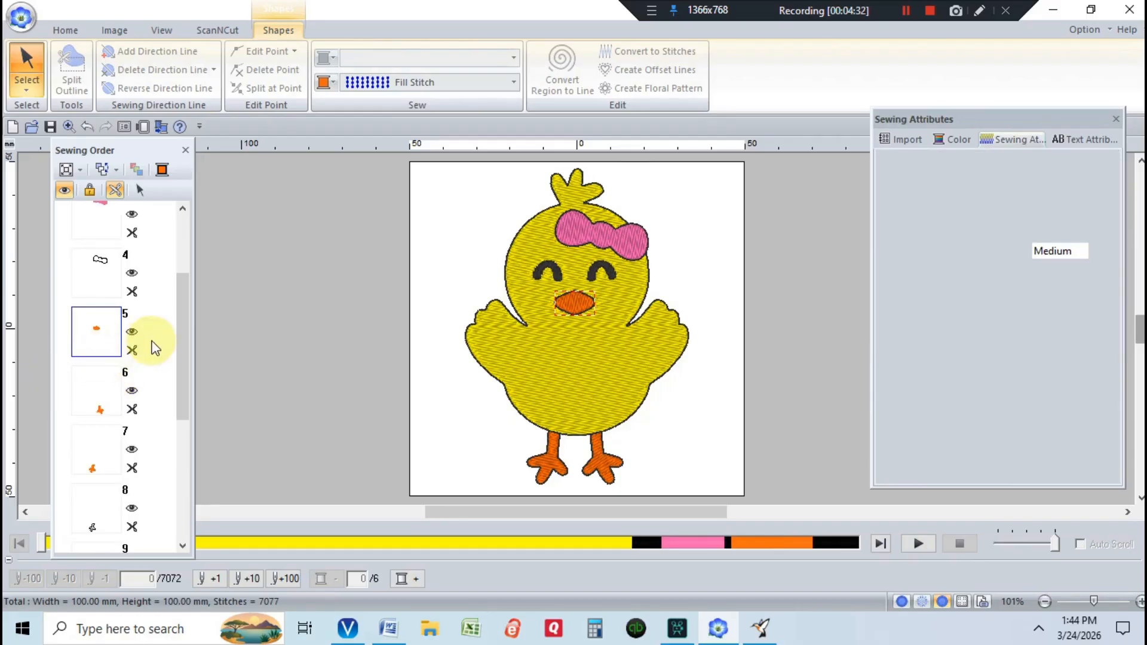
pyautogui.scroll(-2, 181, 407)
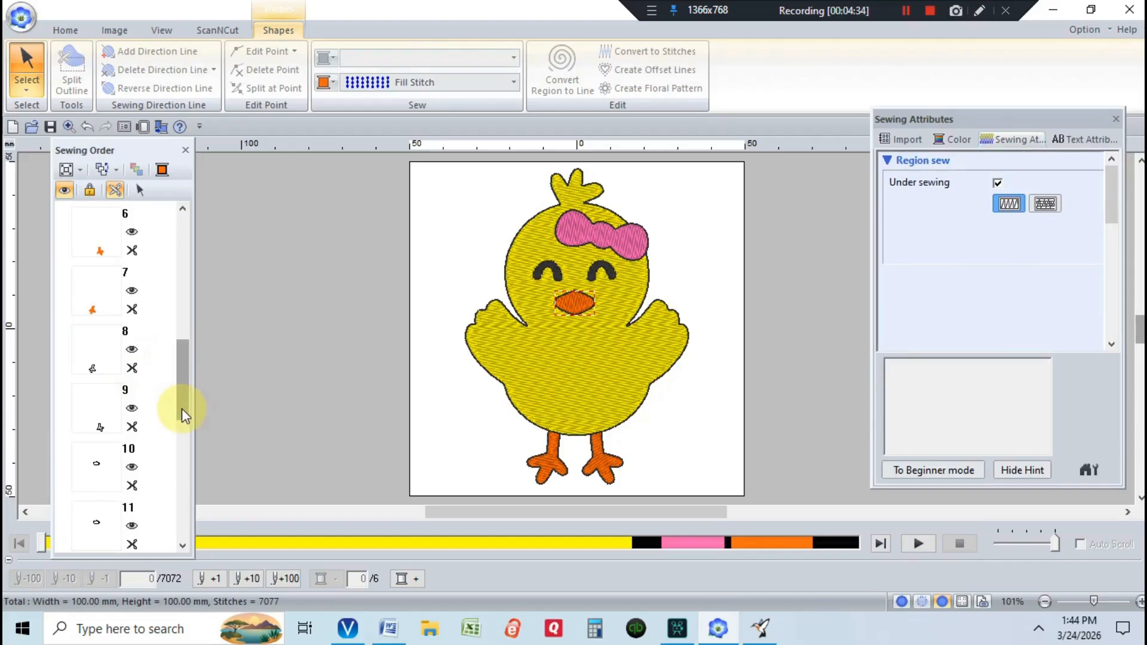
pyautogui.moveTo(180, 383); pyautogui.dragTo(195, 242)
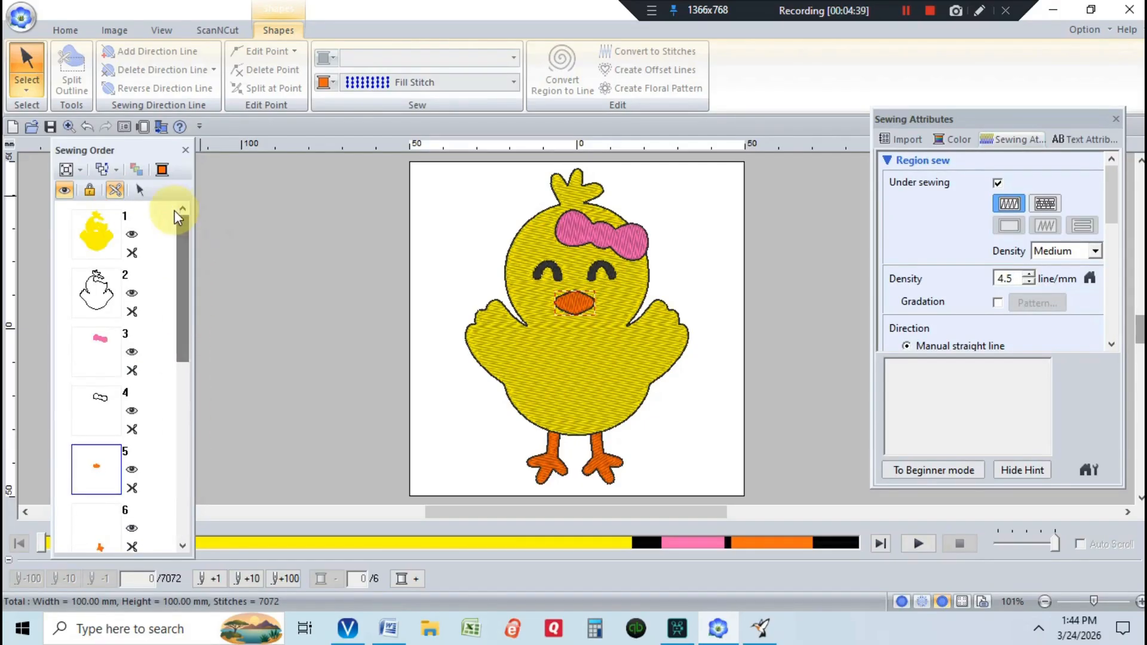
pyautogui.click(99, 237)
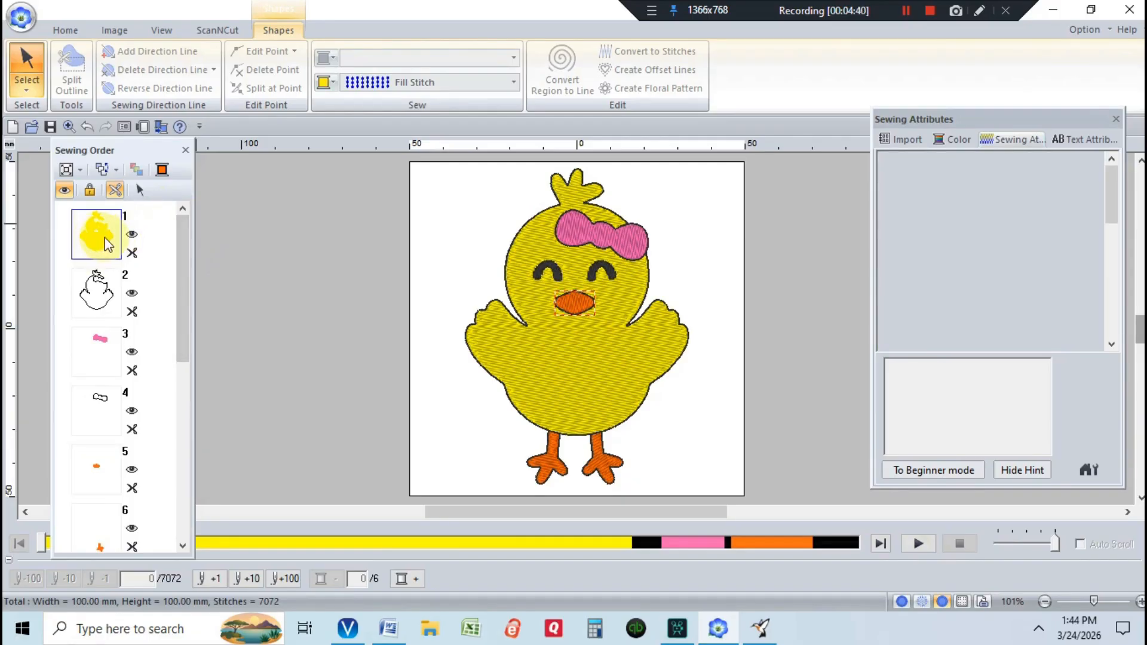
# - Set the yellow body fill to Not Sewn, then copy and paste the chick outline
pyautogui.click(513, 83)
pyautogui.click(508, 104)
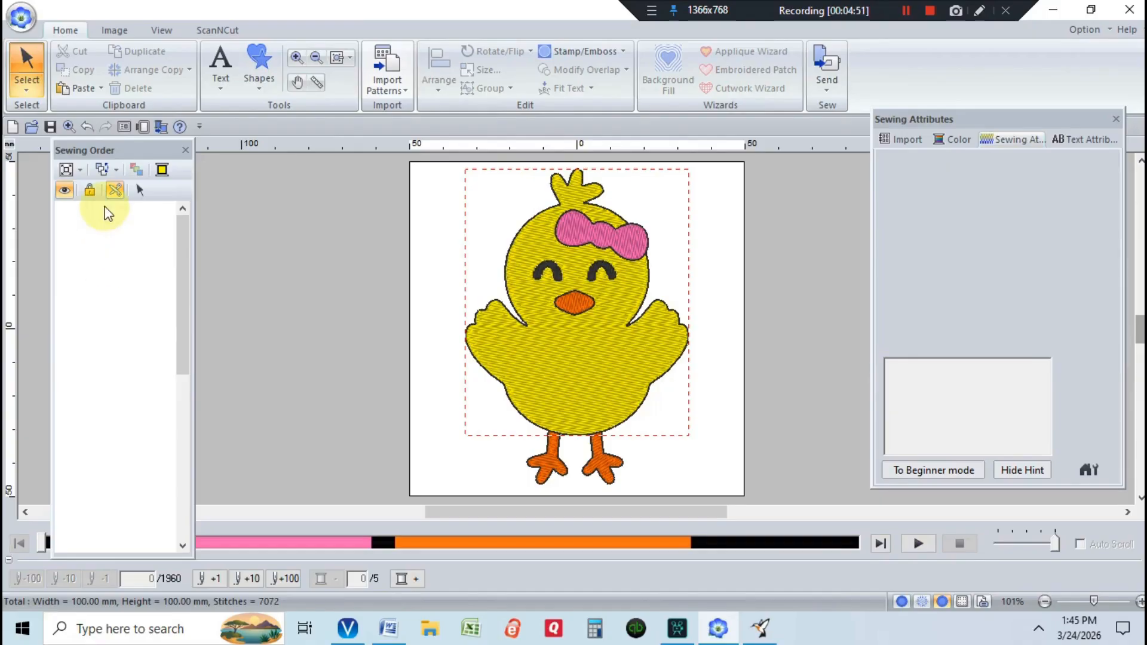
pyautogui.click(124, 215)
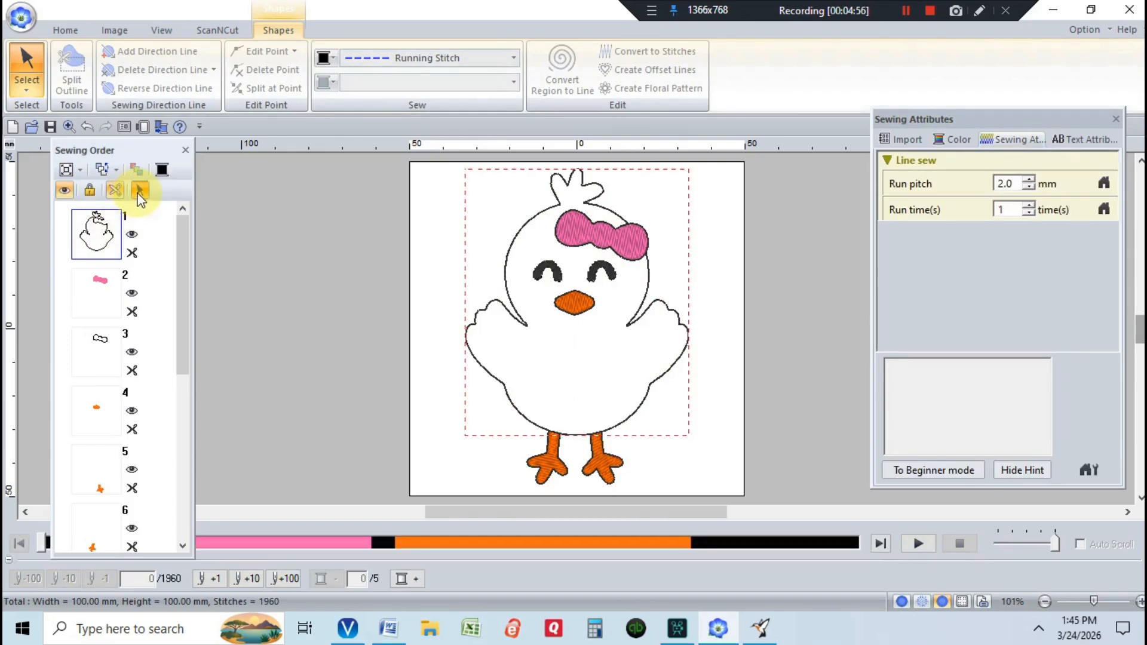
pyautogui.click(65, 30)
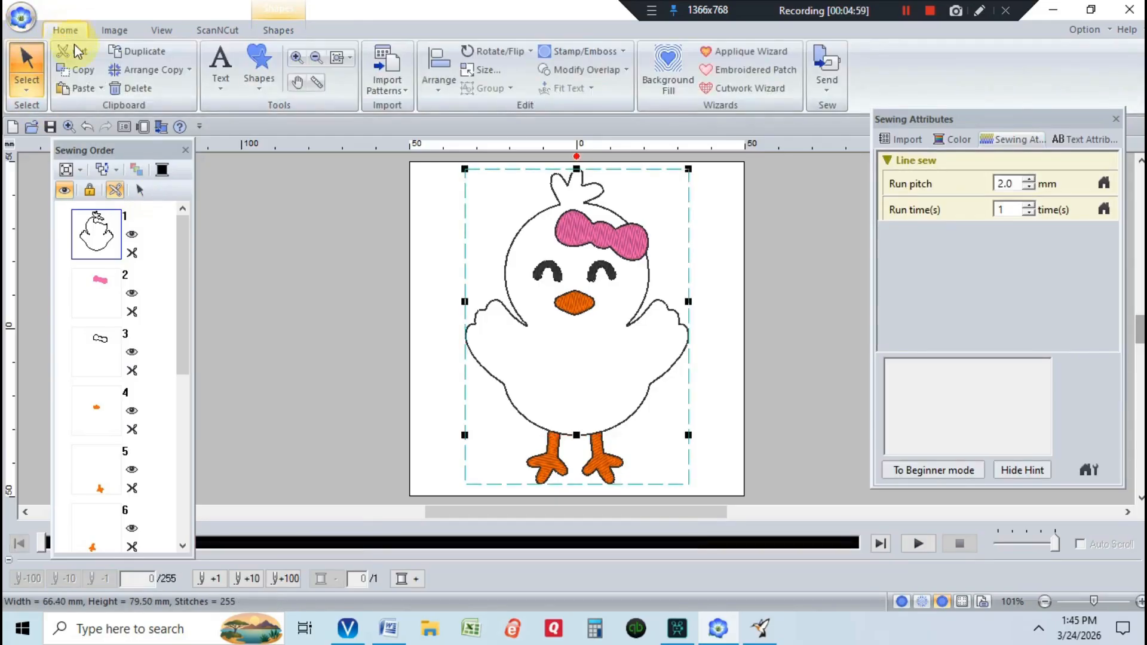
pyautogui.click(84, 89)
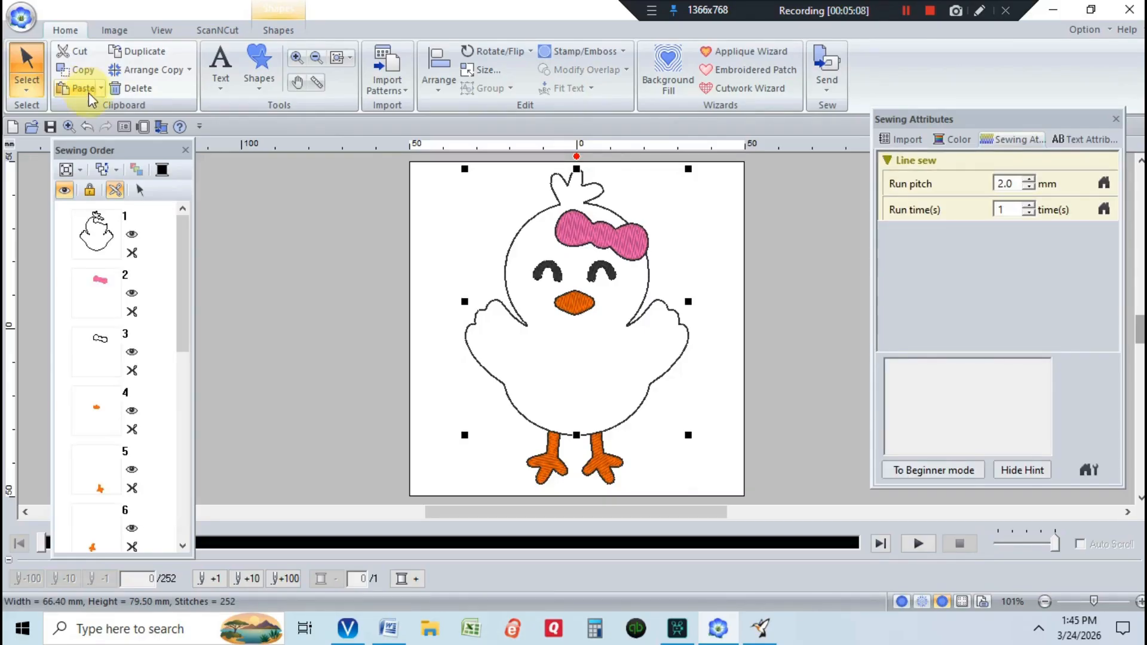
# - Make the chick outline copy at item 13 Sew First
pyautogui.moveTo(187, 241); pyautogui.dragTo(186, 468)
pyautogui.click(93, 466)
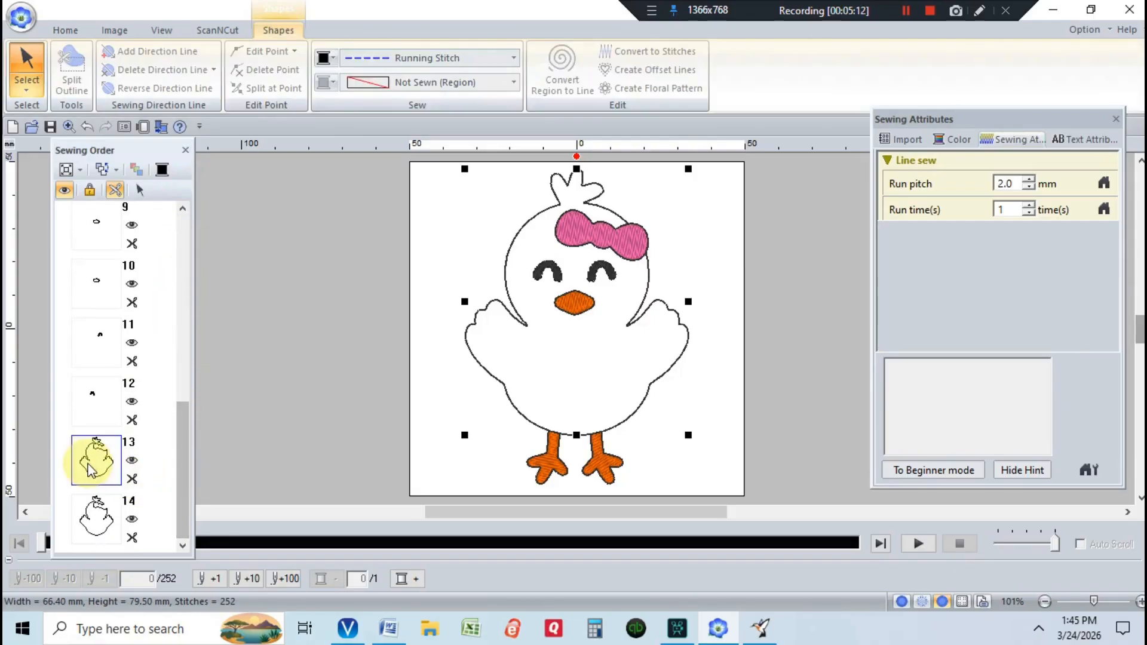
pyautogui.rightClick(91, 469)
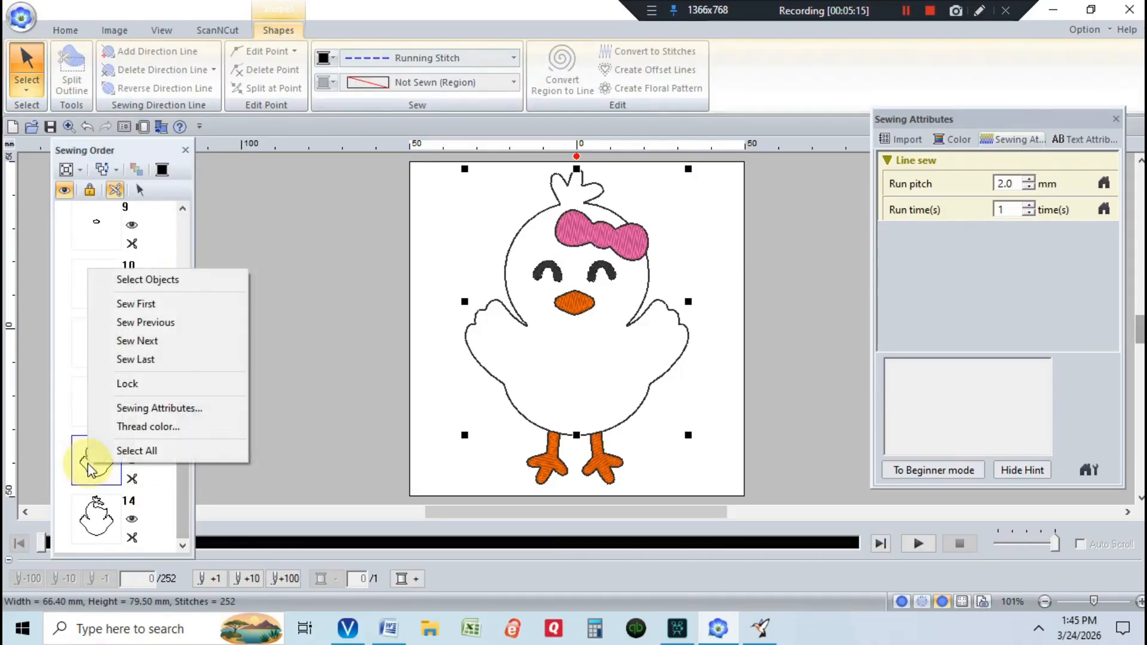
pyautogui.click(135, 304)
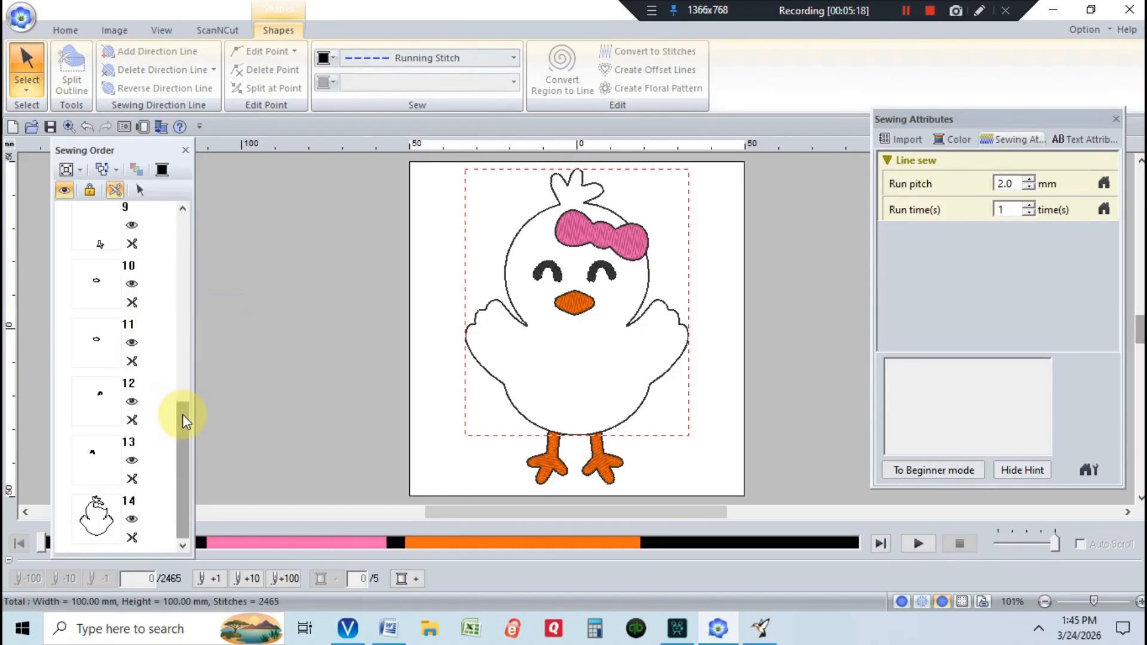
# - Check the sewing settings of items 5, 8 and the orange beak
pyautogui.moveTo(185, 414); pyautogui.dragTo(185, 300)
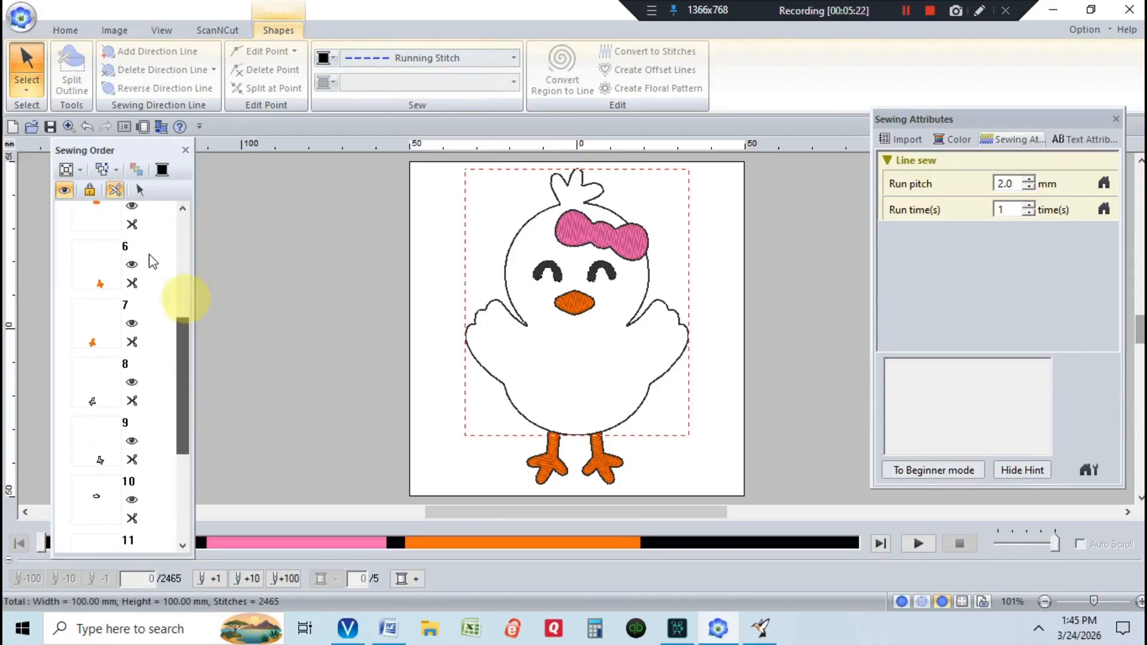
pyautogui.click(109, 210)
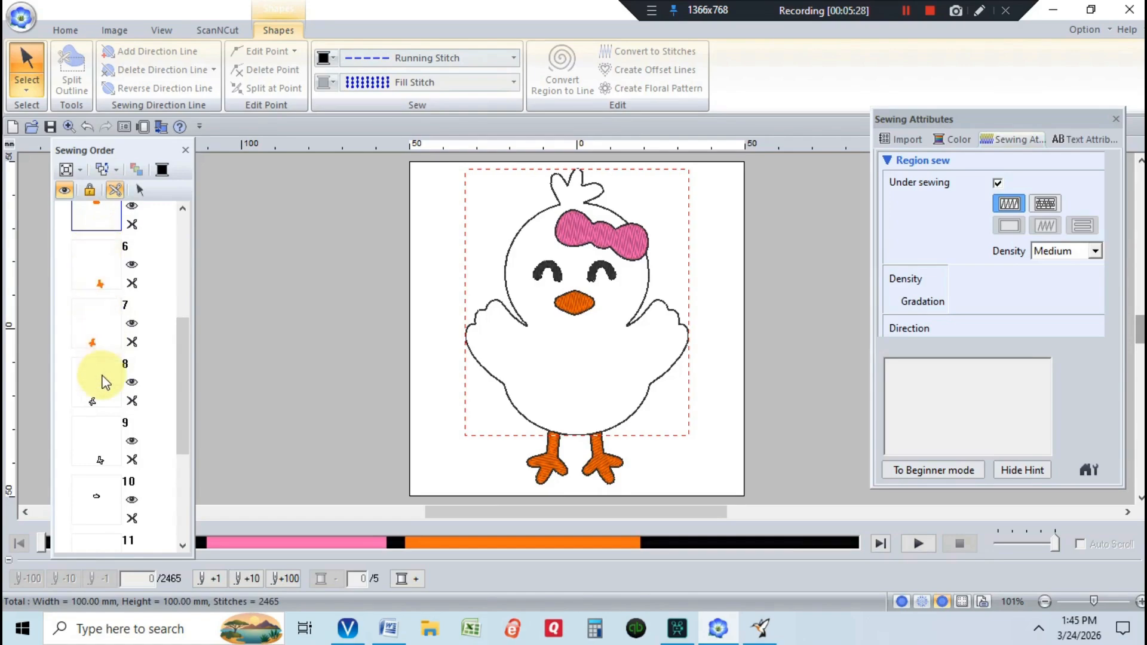
pyautogui.click(106, 305)
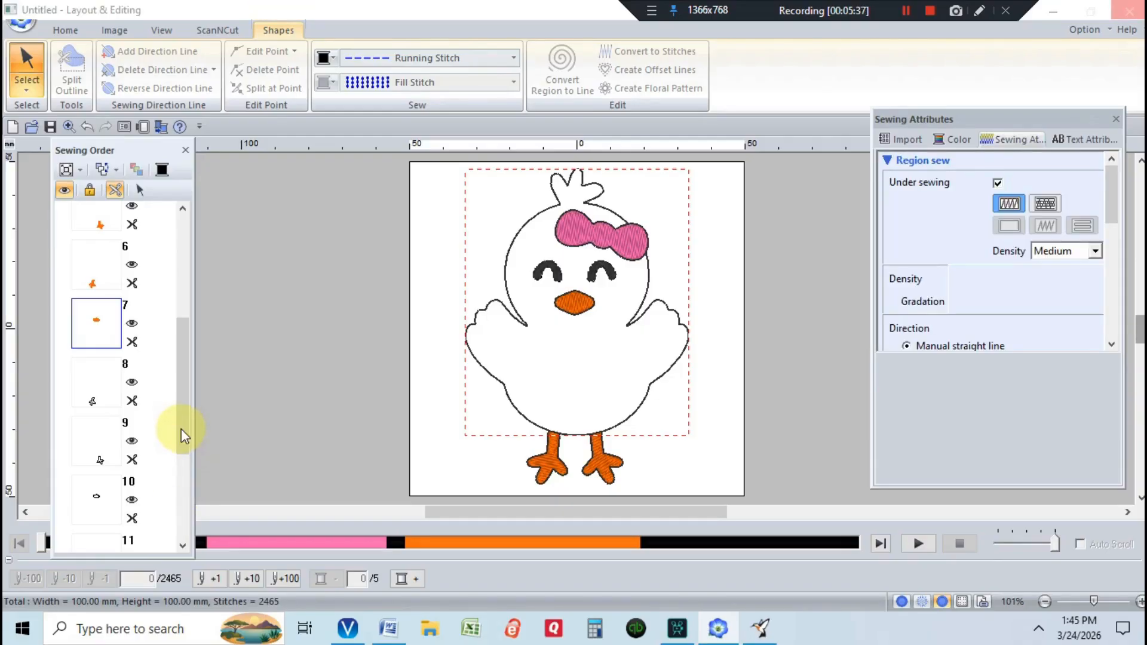
pyautogui.click(185, 471)
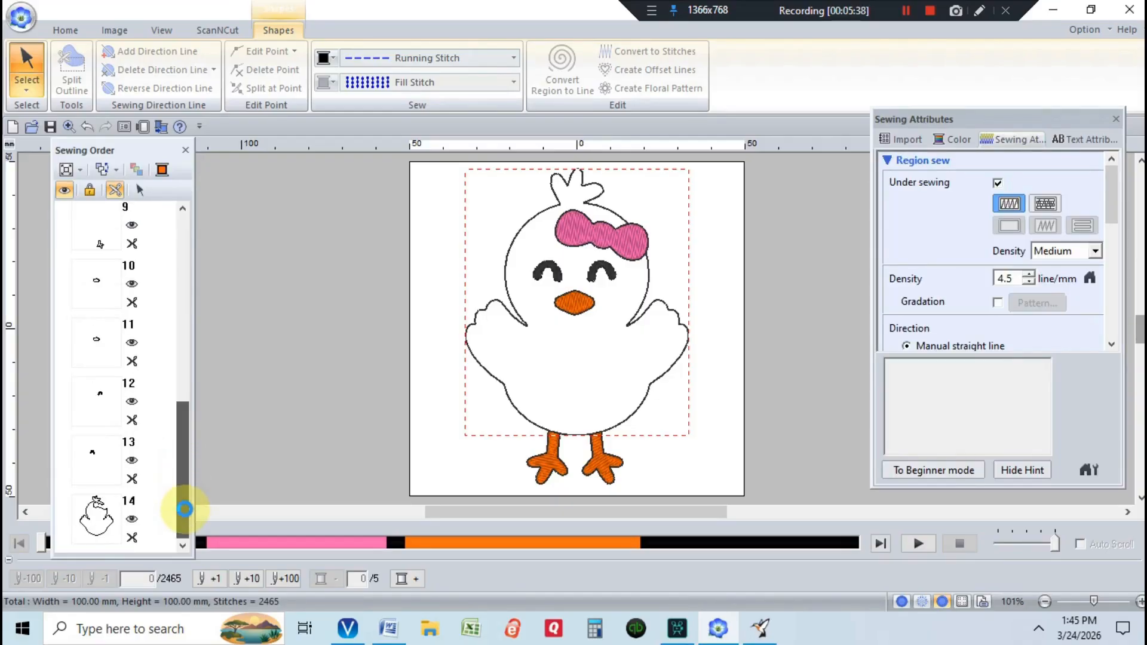
pyautogui.moveTo(185, 476); pyautogui.dragTo(166, 227)
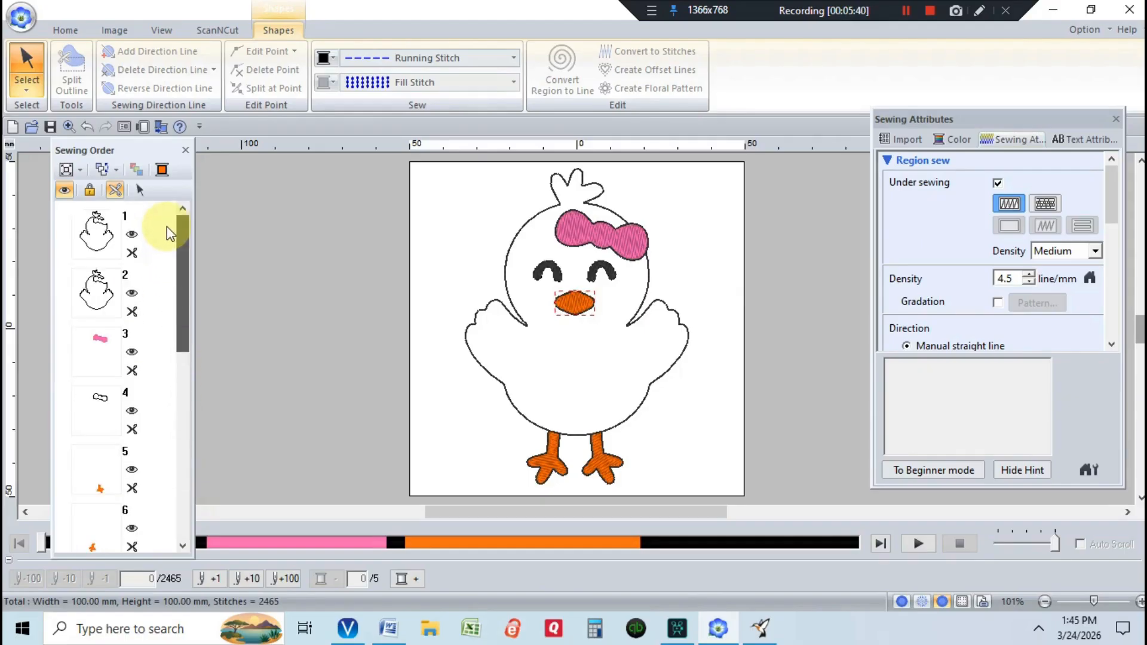
# - Set the pink bow to Sew Last in the sewing order
pyautogui.click(99, 294)
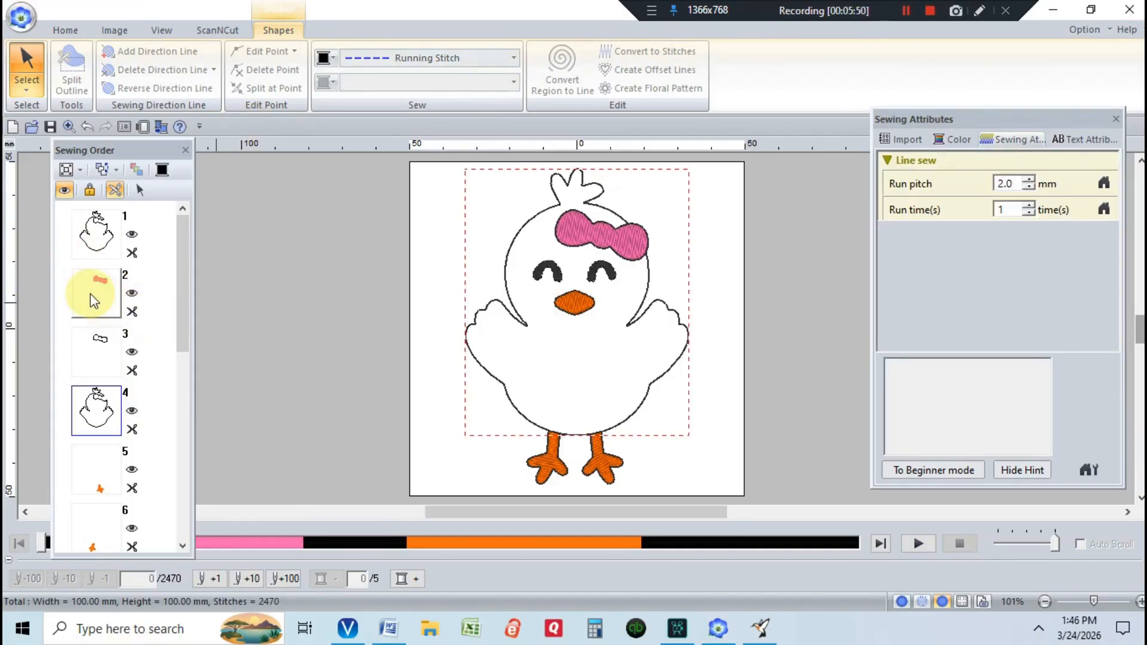
pyautogui.click(91, 294)
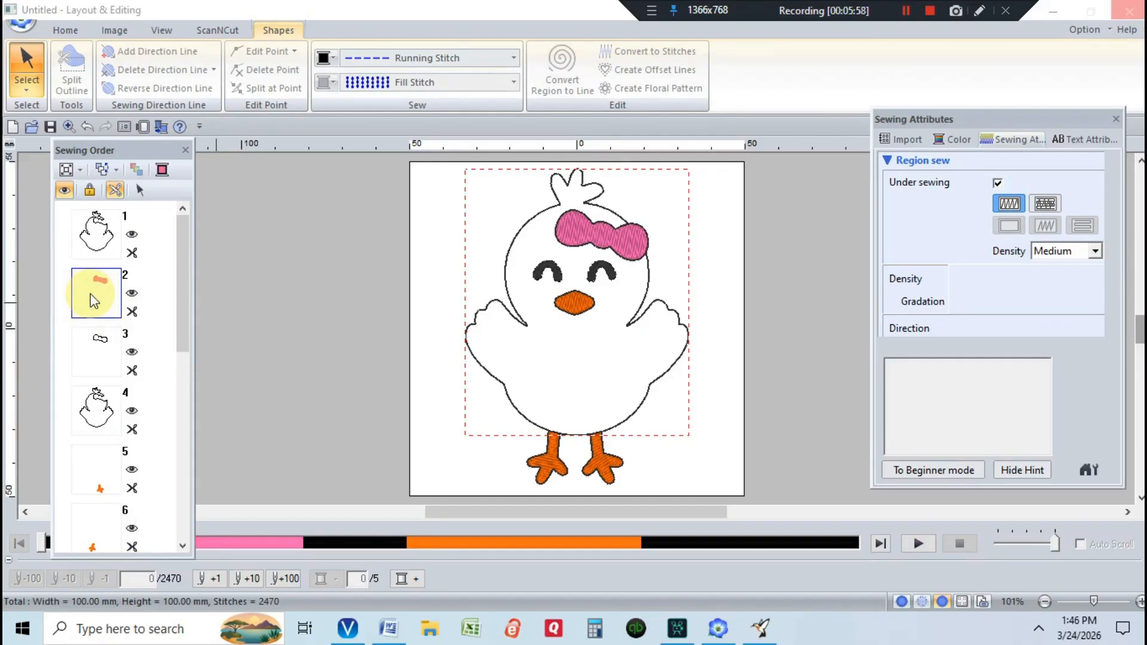
pyautogui.rightClick(91, 294)
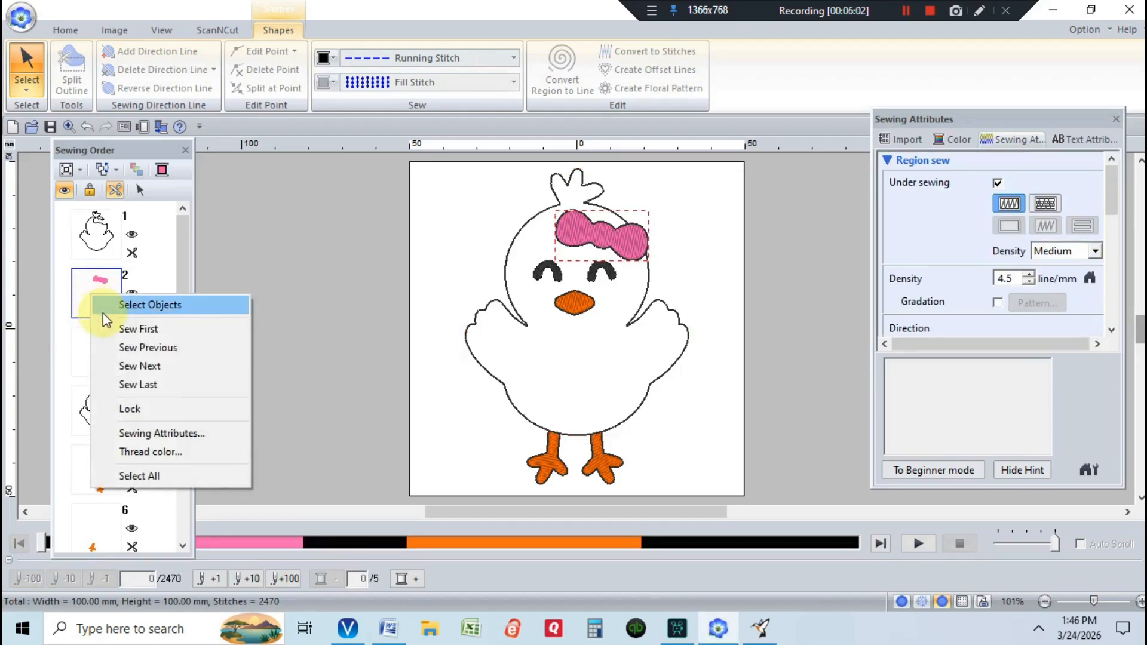
pyautogui.click(140, 387)
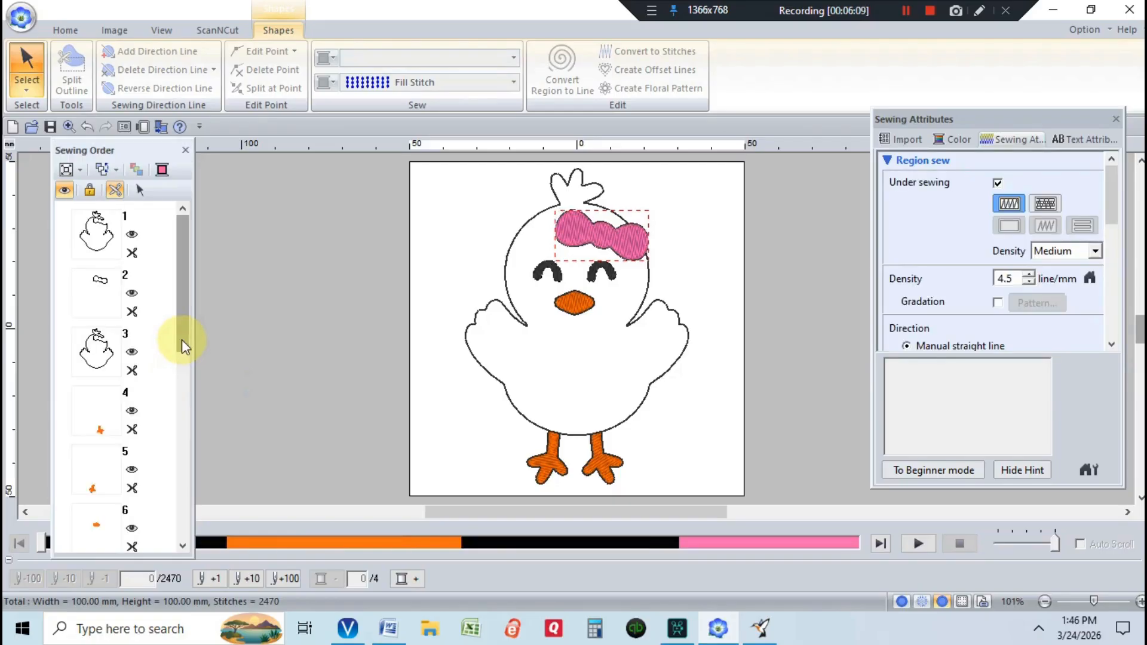
# - Move the chick outline items to positions 5 and 6, right after the orange feet
pyautogui.moveTo(182, 339); pyautogui.dragTo(190, 517)
pyautogui.click(91, 480)
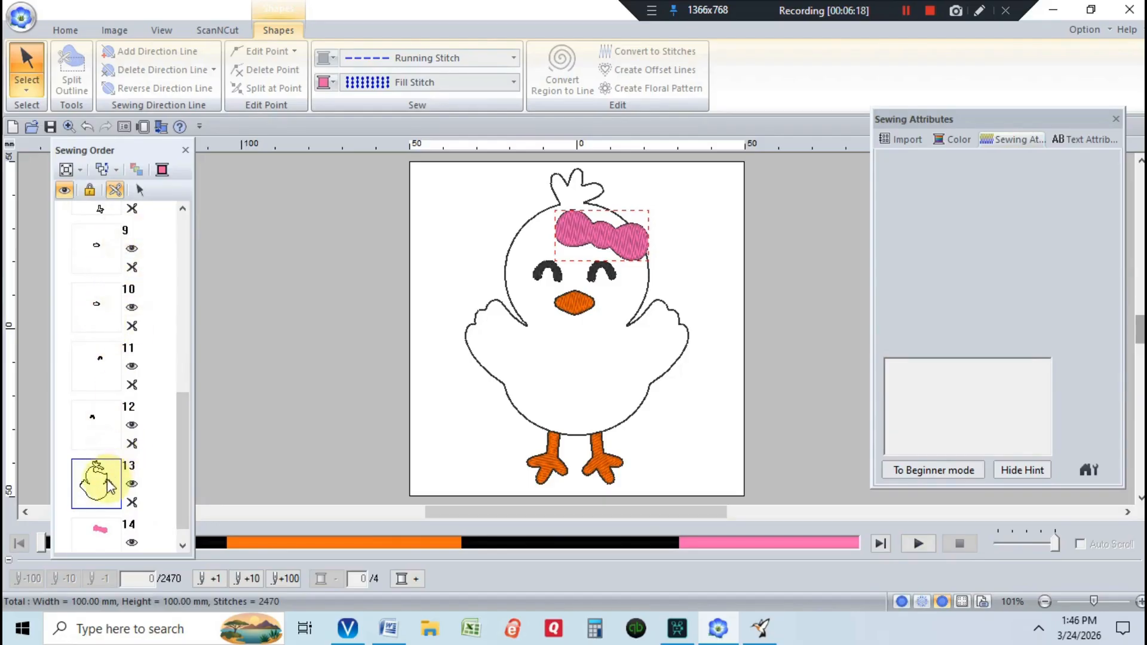
pyautogui.moveTo(96, 476); pyautogui.dragTo(103, 422)
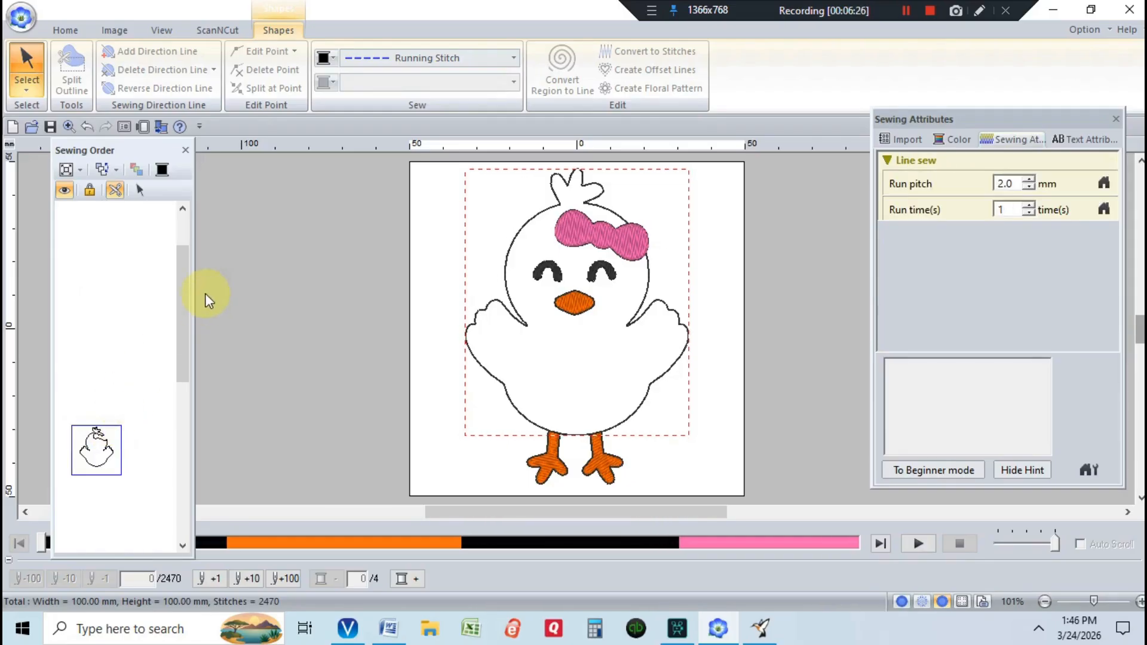
pyautogui.moveTo(96, 269); pyautogui.dragTo(102, 411)
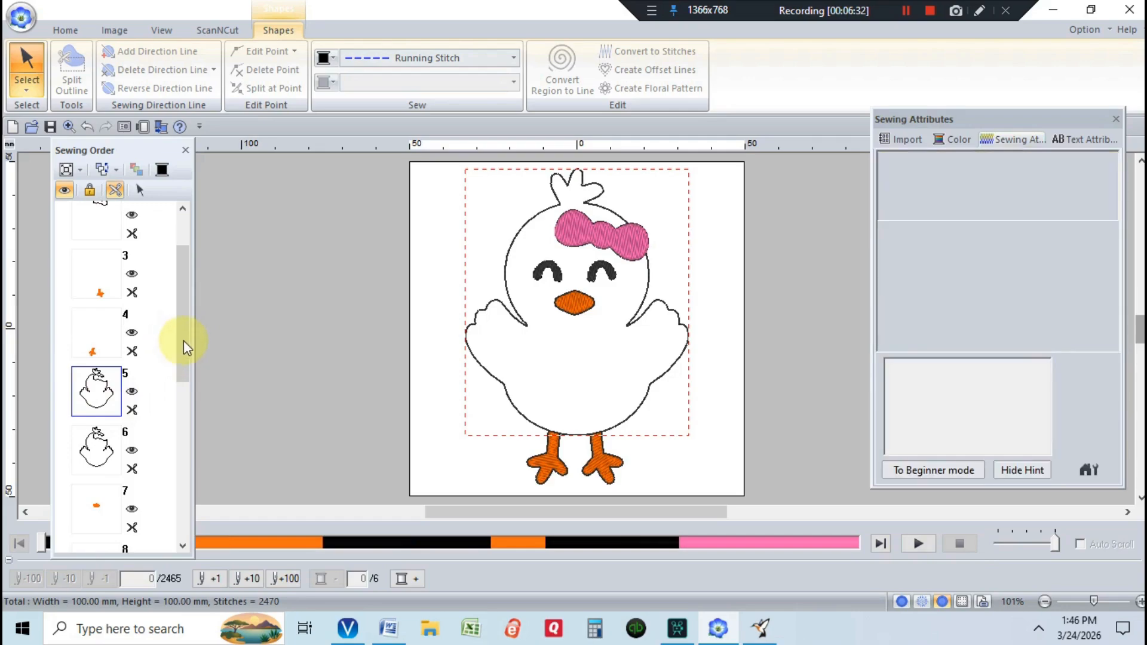
# - Change the chick outline at item 6 to a zigzag stitch 3.5 mm wide
pyautogui.scroll(-2, 186, 371)
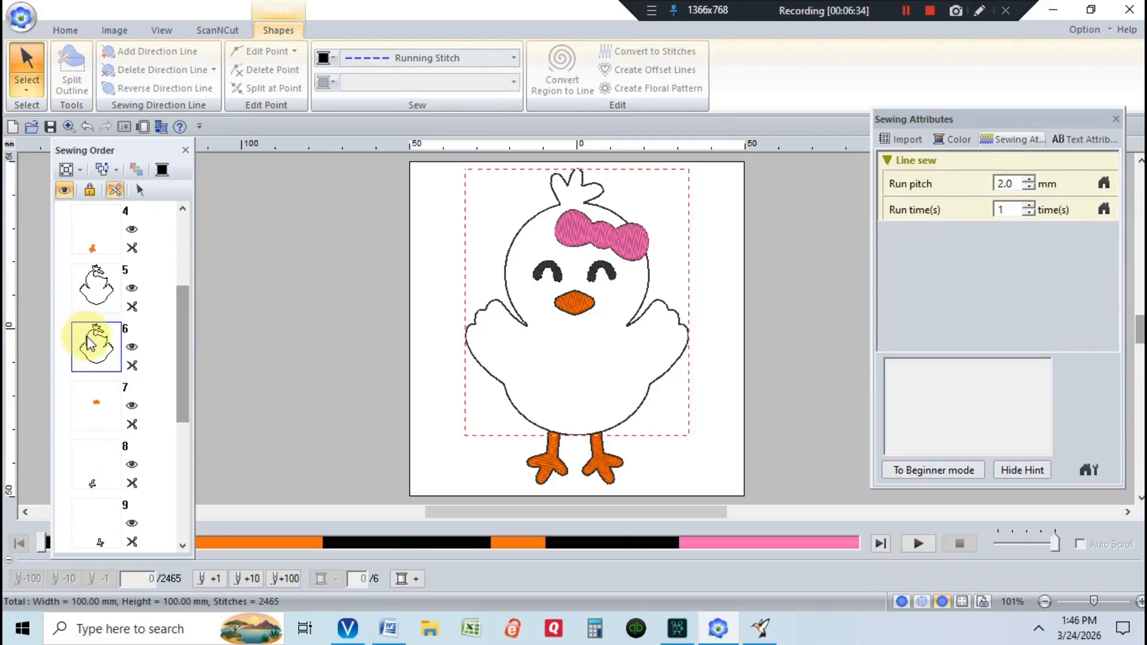
pyautogui.moveTo(88, 343)
pyautogui.mouseDown()
pyautogui.moveTo(93, 353)
pyautogui.moveTo(87, 338)
pyautogui.mouseUp()
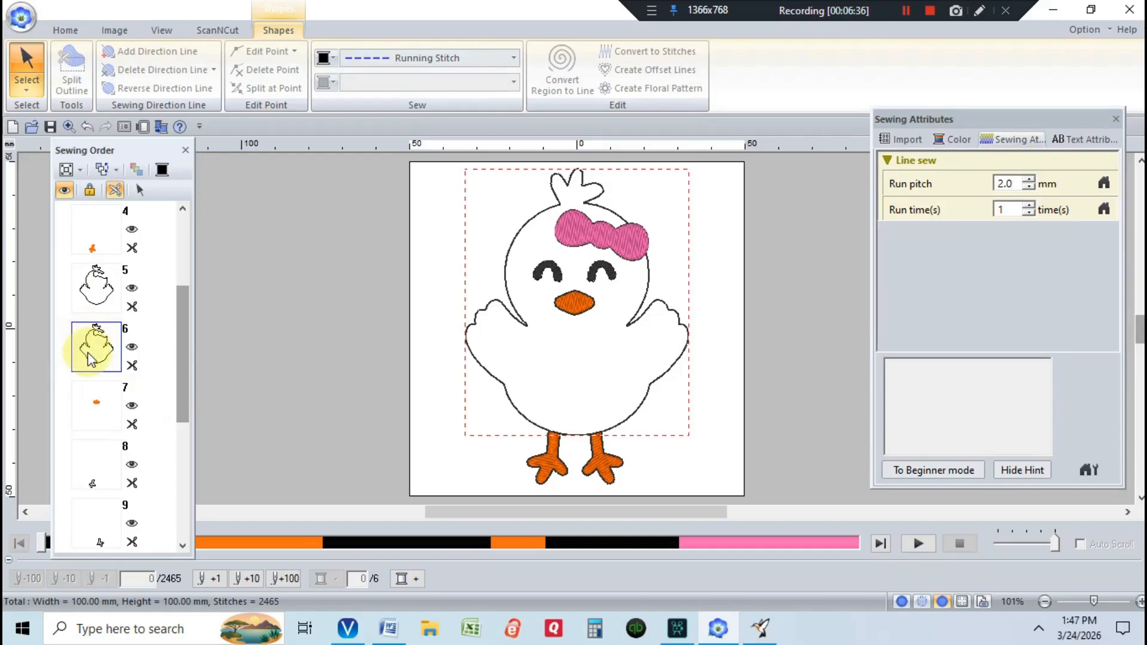
pyautogui.click(514, 58)
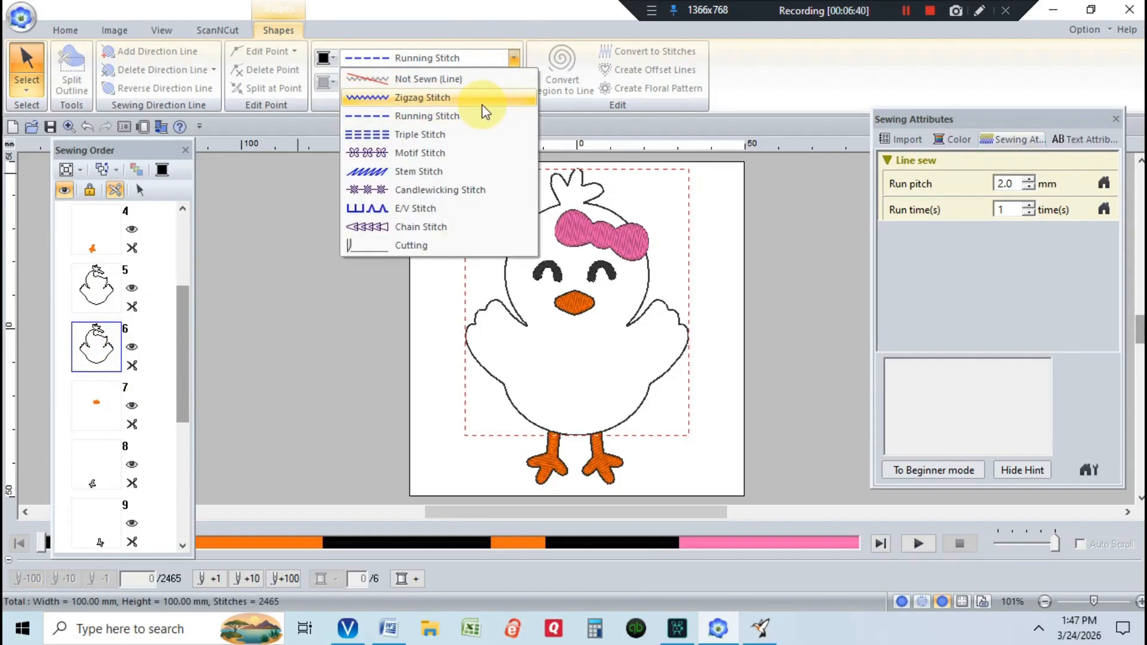
pyautogui.click(482, 102)
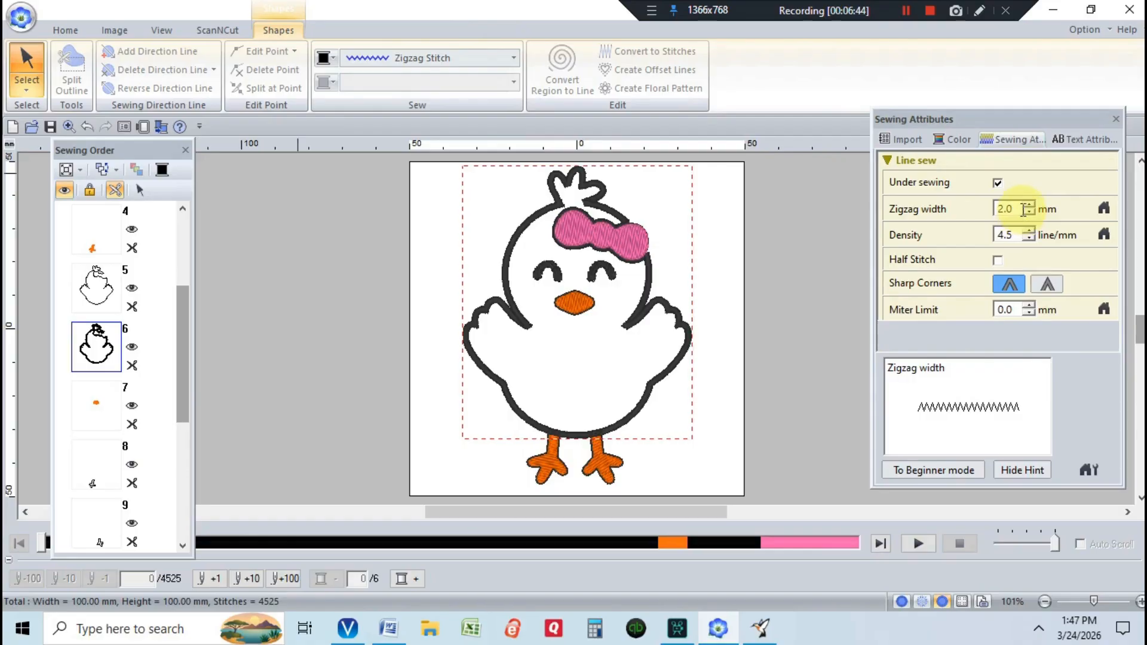
pyautogui.moveTo(1023, 209); pyautogui.dragTo(994, 215)
pyautogui.write('3.5')
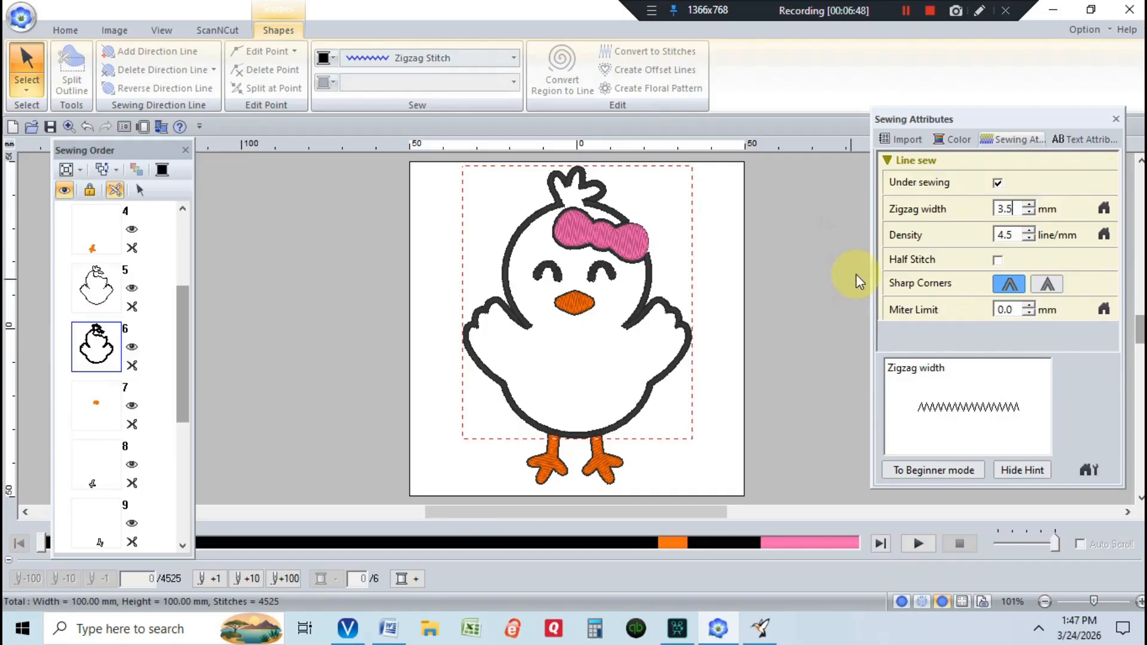
pyautogui.press('Return')
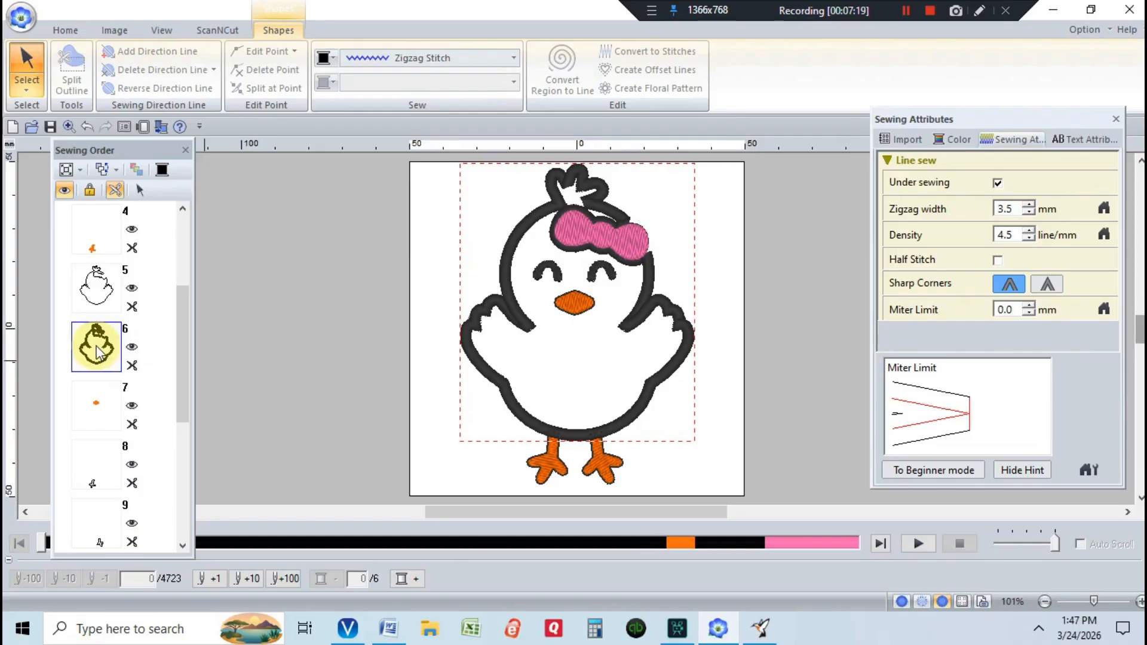
# - Adjust an outline point near the bow and delete the bow's left outline section
pyautogui.click(24, 86)
pyautogui.click(58, 139)
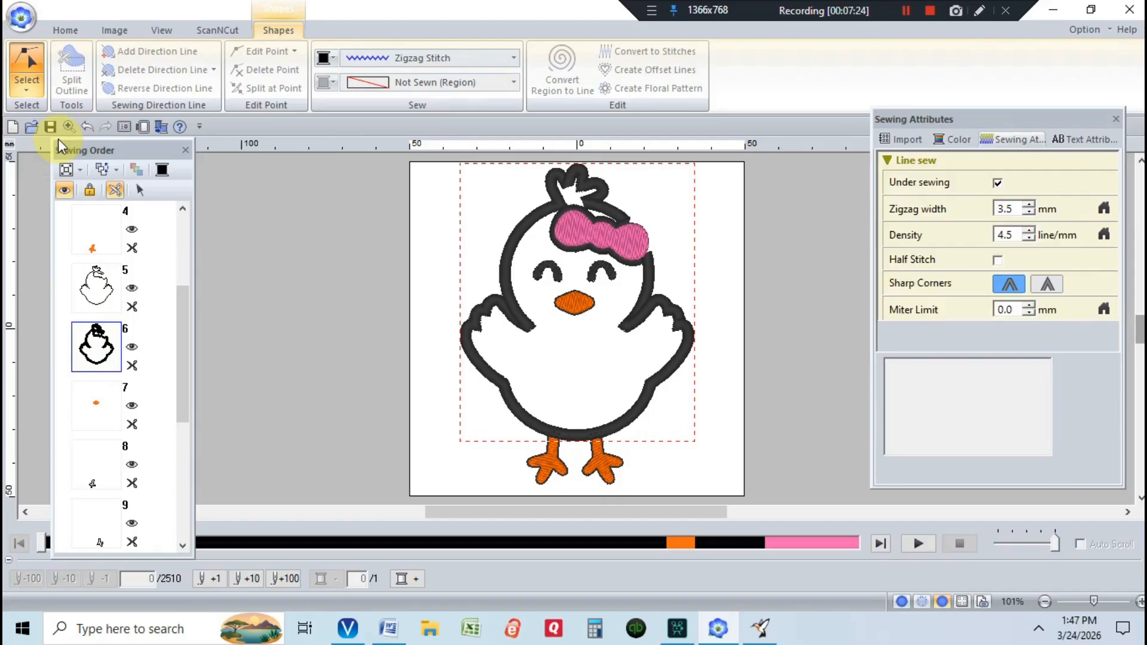
pyautogui.click(649, 268)
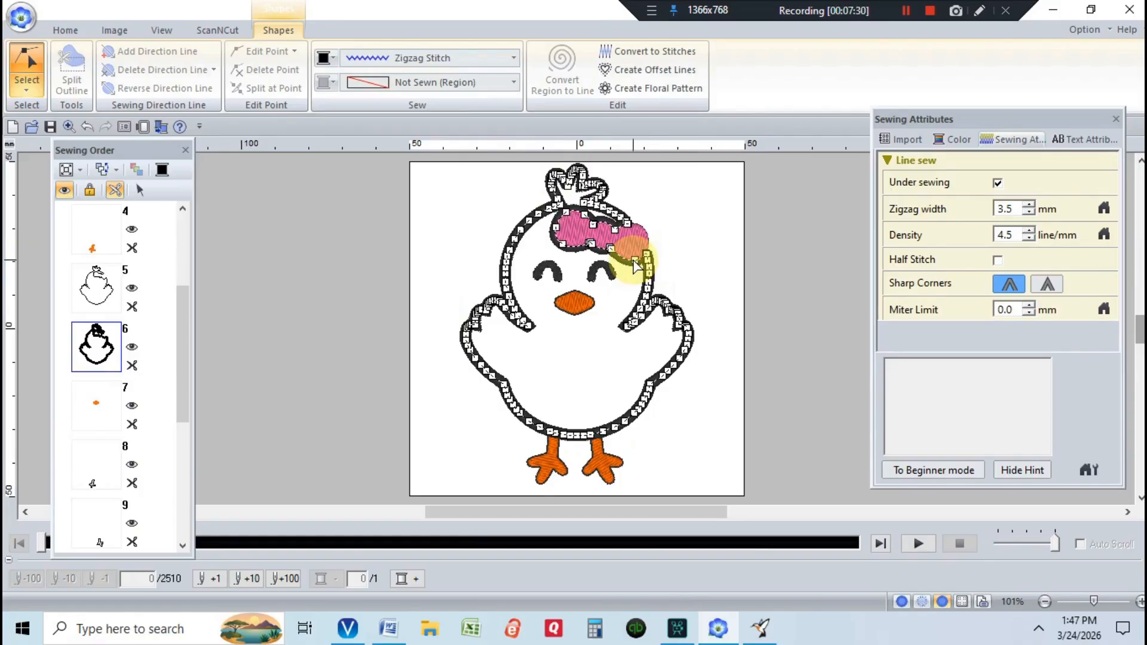
pyautogui.click(634, 266)
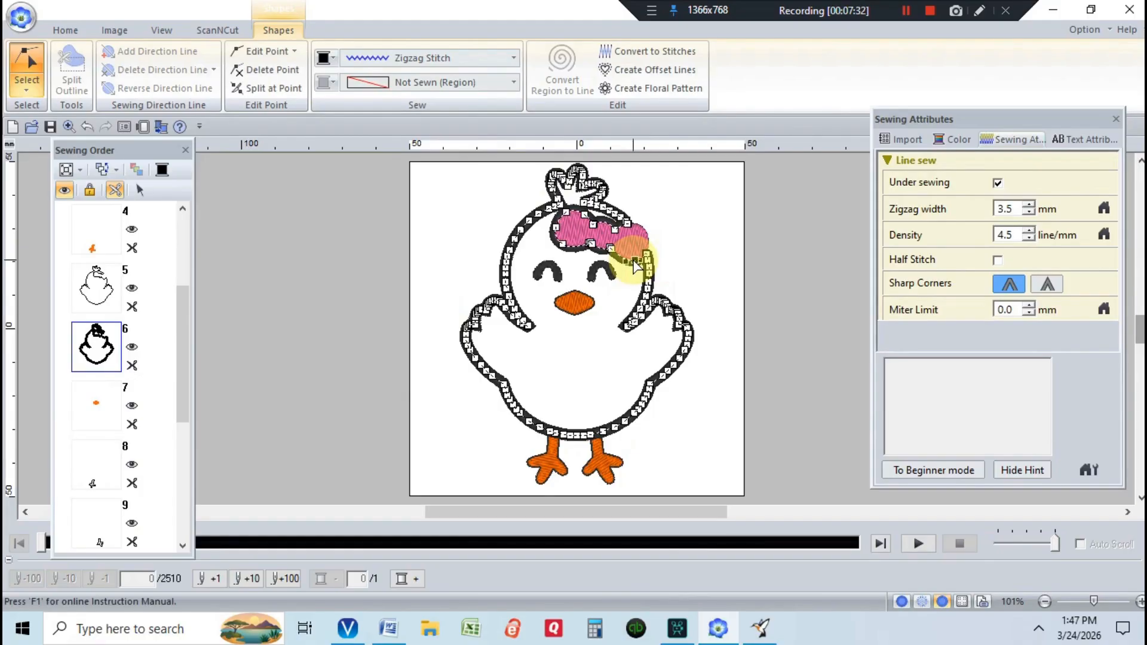
pyautogui.moveTo(635, 266); pyautogui.dragTo(622, 254)
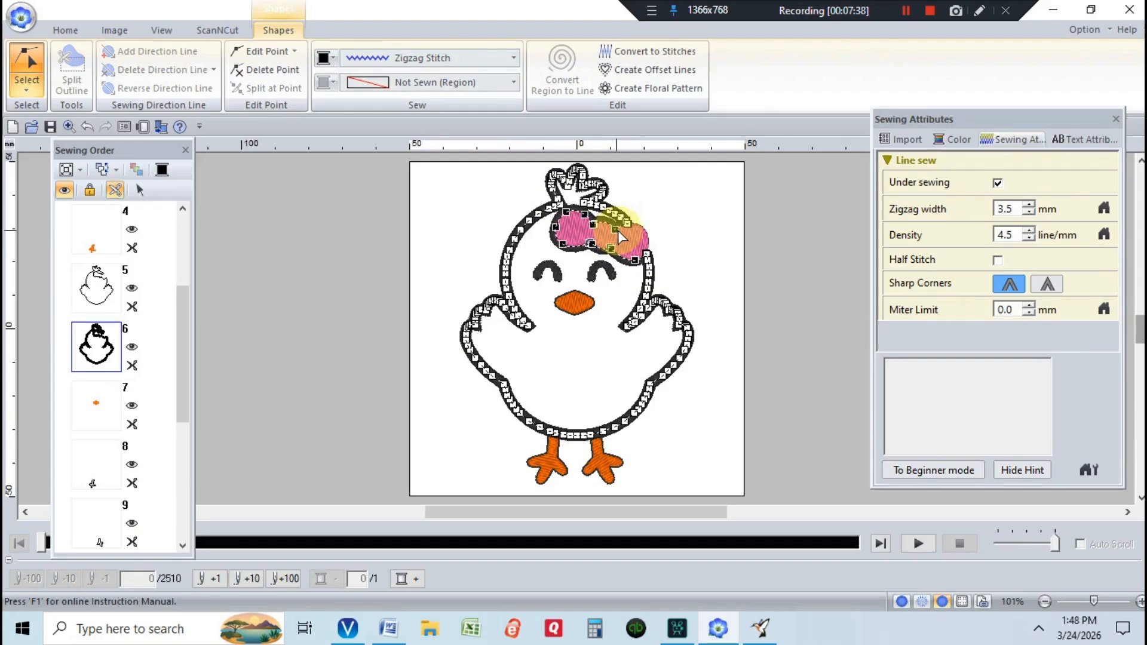
pyautogui.click(584, 225)
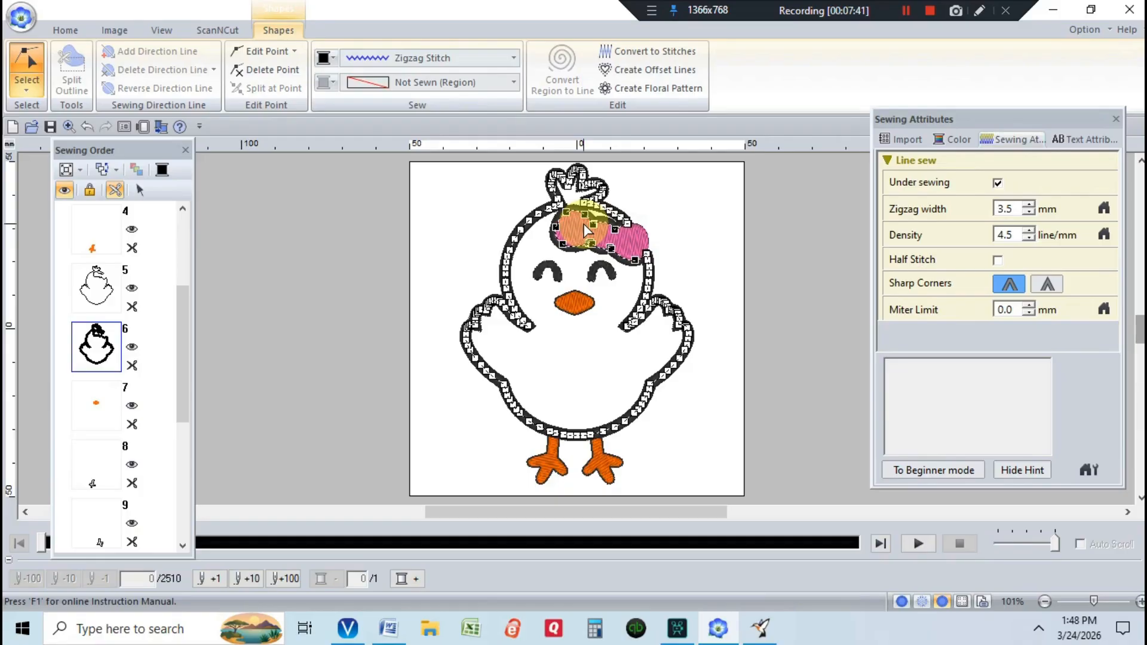
pyautogui.press('Delete')
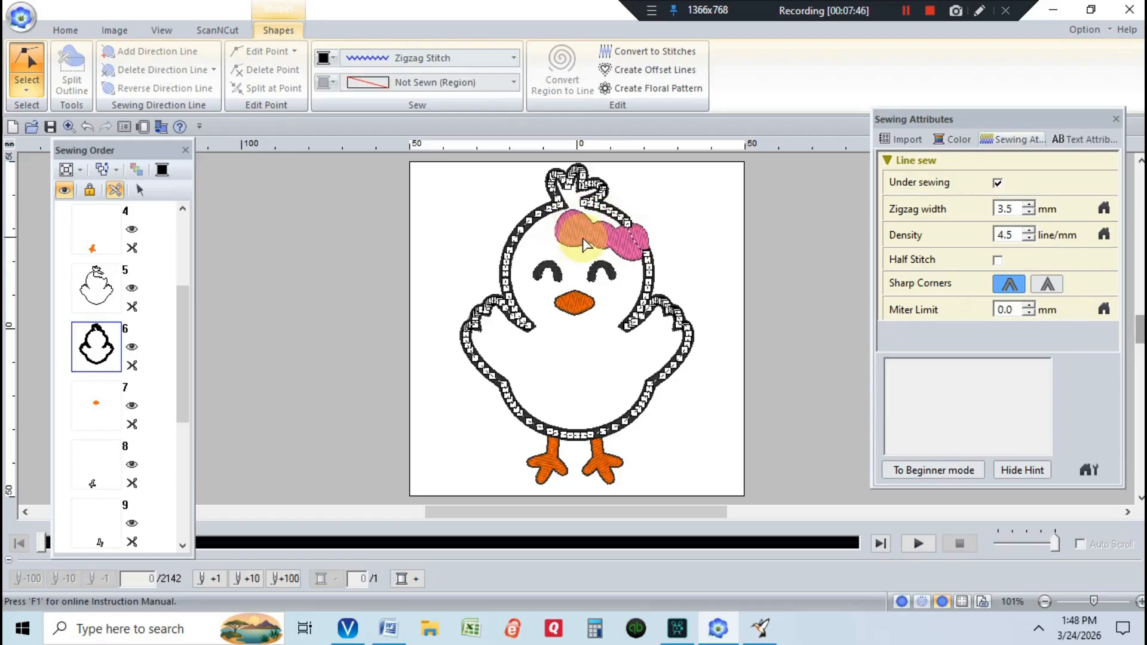
# - Split the chick outline at two points beside the bow, leaving a separate segment
pyautogui.click(625, 224)
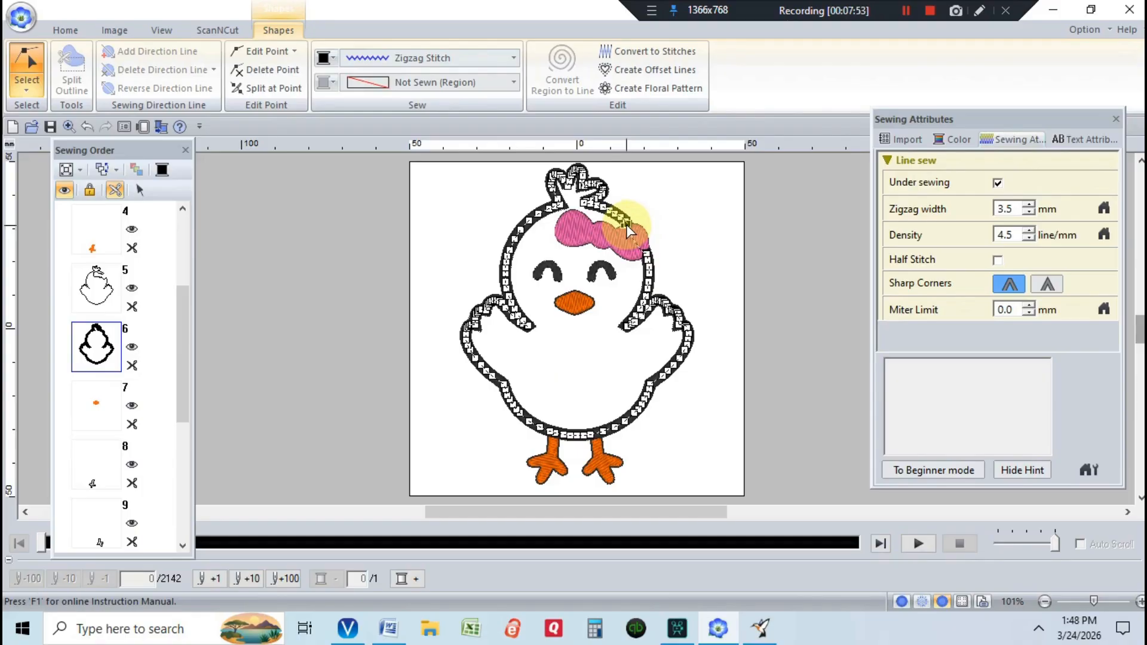
pyautogui.rightClick(626, 224)
pyautogui.click(676, 341)
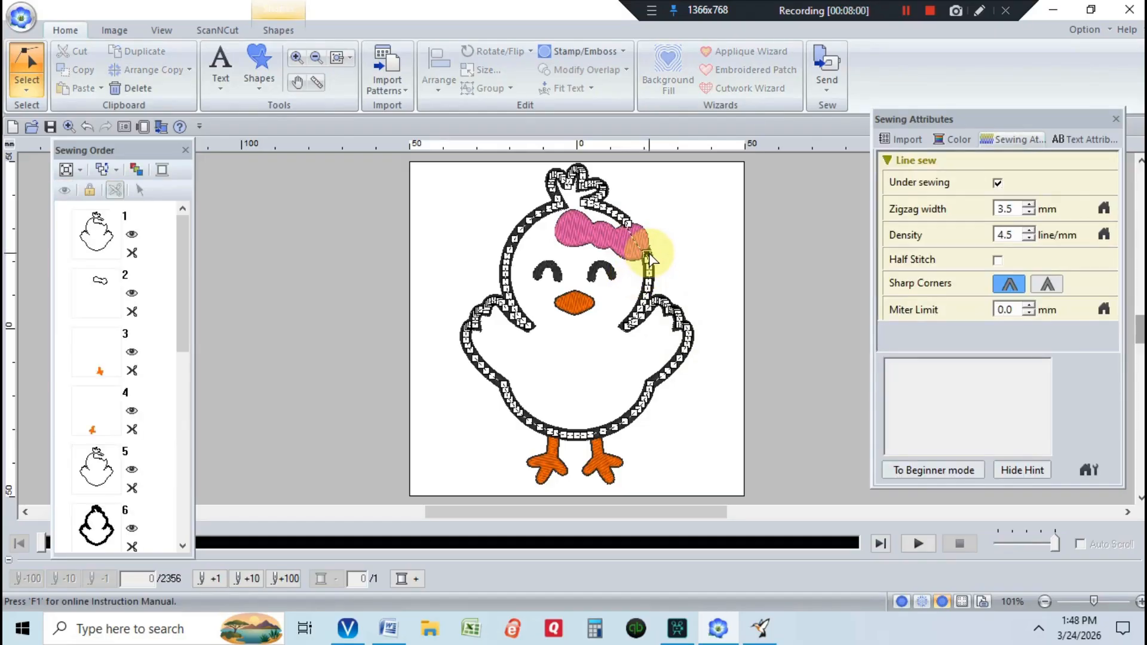
pyautogui.rightClick(648, 258)
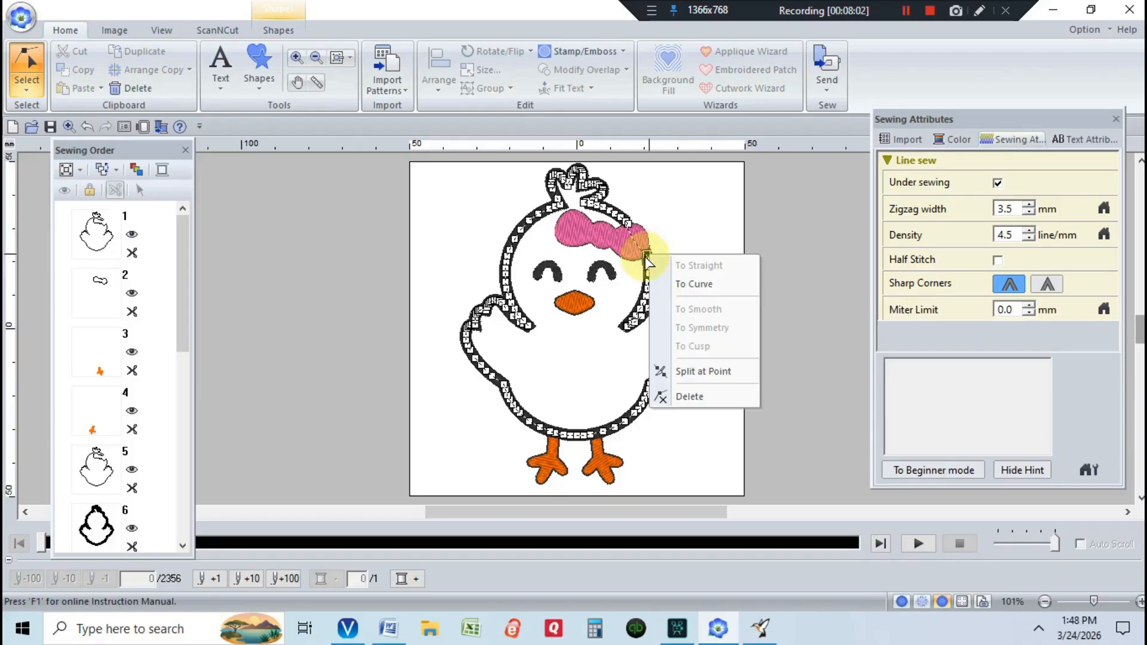
pyautogui.click(698, 375)
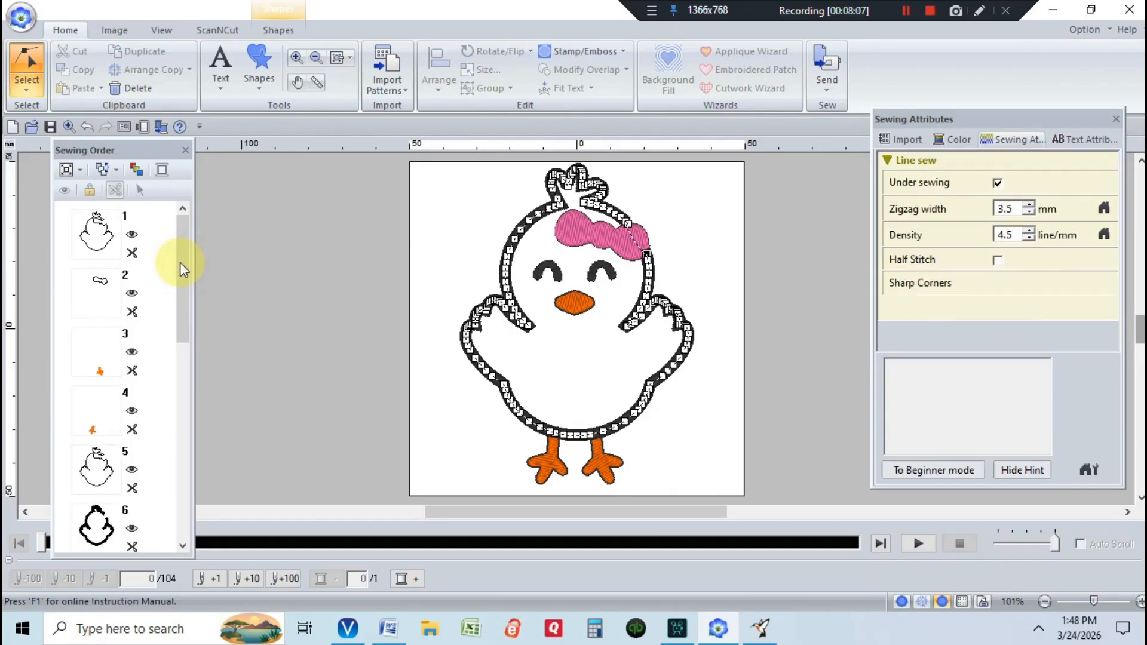
pyautogui.moveTo(180, 263); pyautogui.dragTo(187, 340)
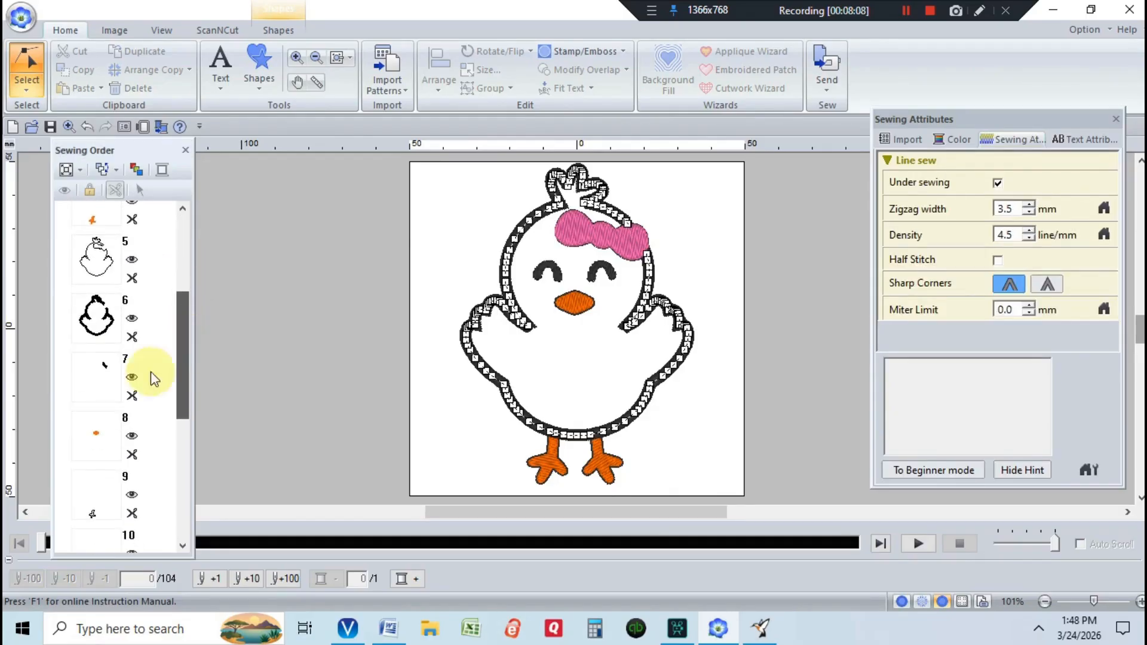
# - Select the separated outline piece at item 7 and view it on the design
pyautogui.click(111, 384)
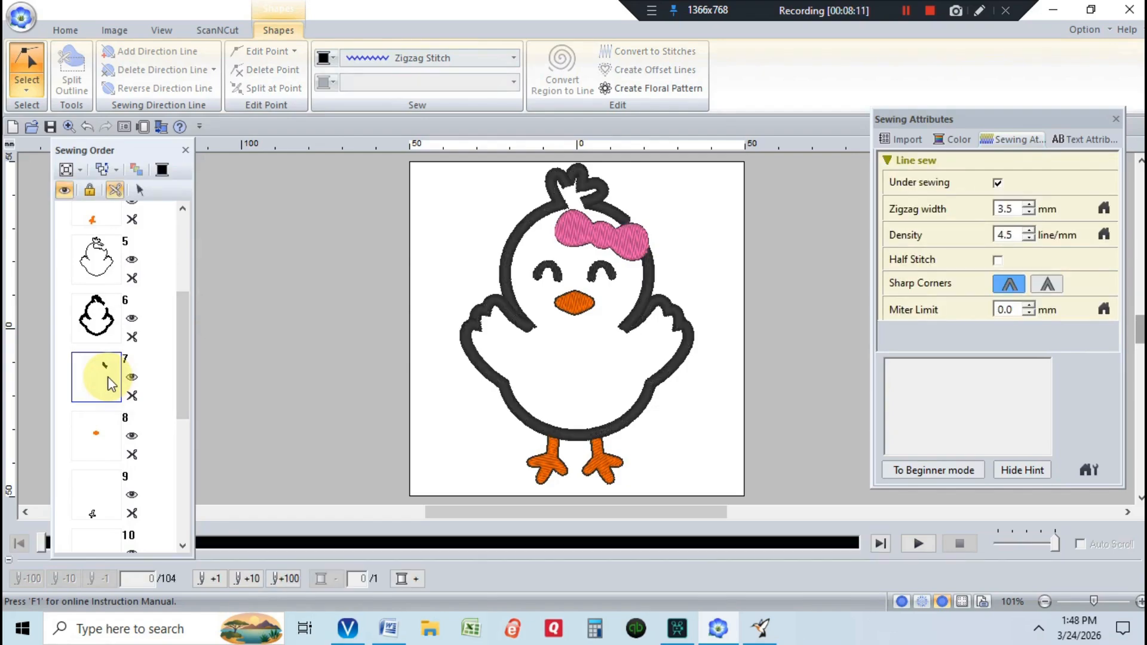
pyautogui.click(139, 190)
pyautogui.click(141, 190)
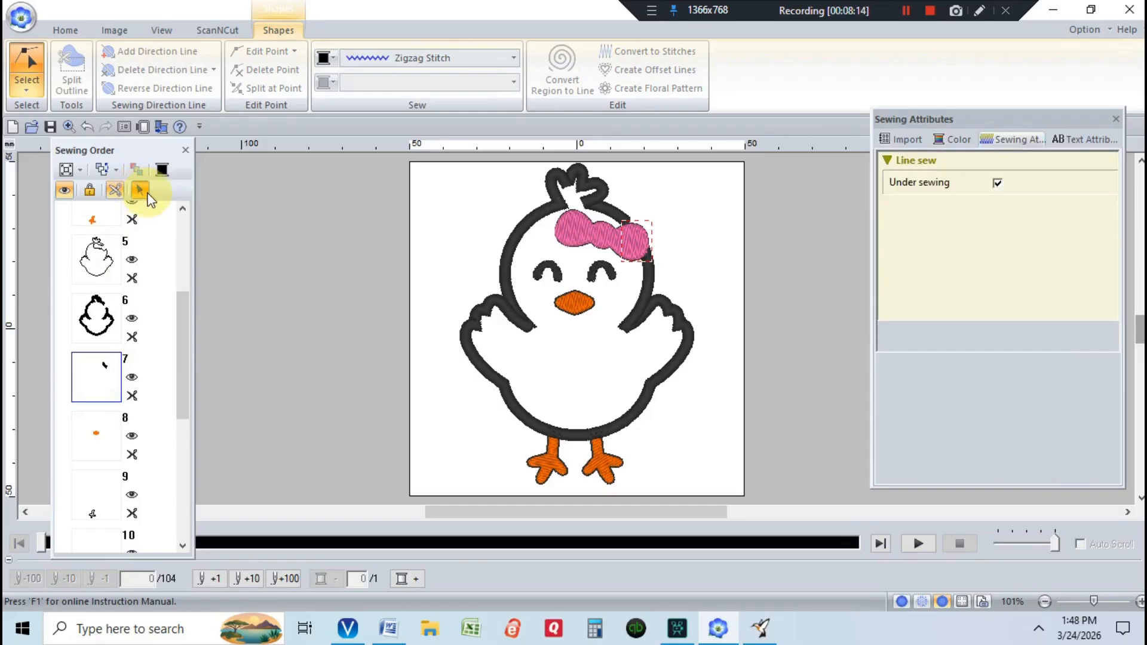
pyautogui.click(147, 197)
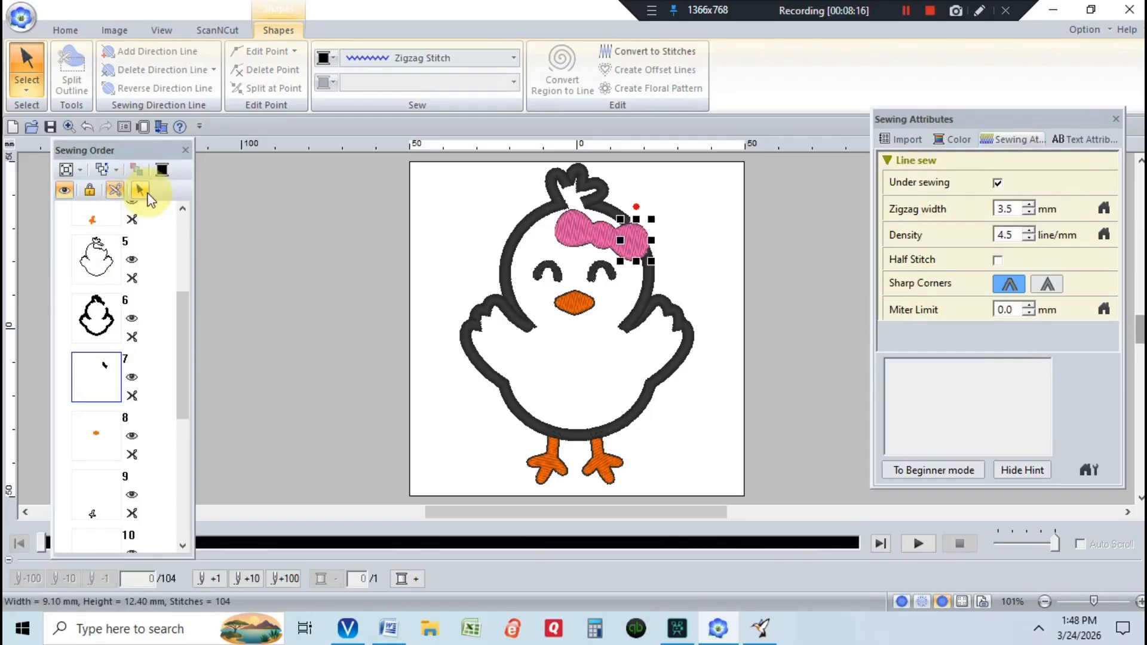
pyautogui.click(143, 192)
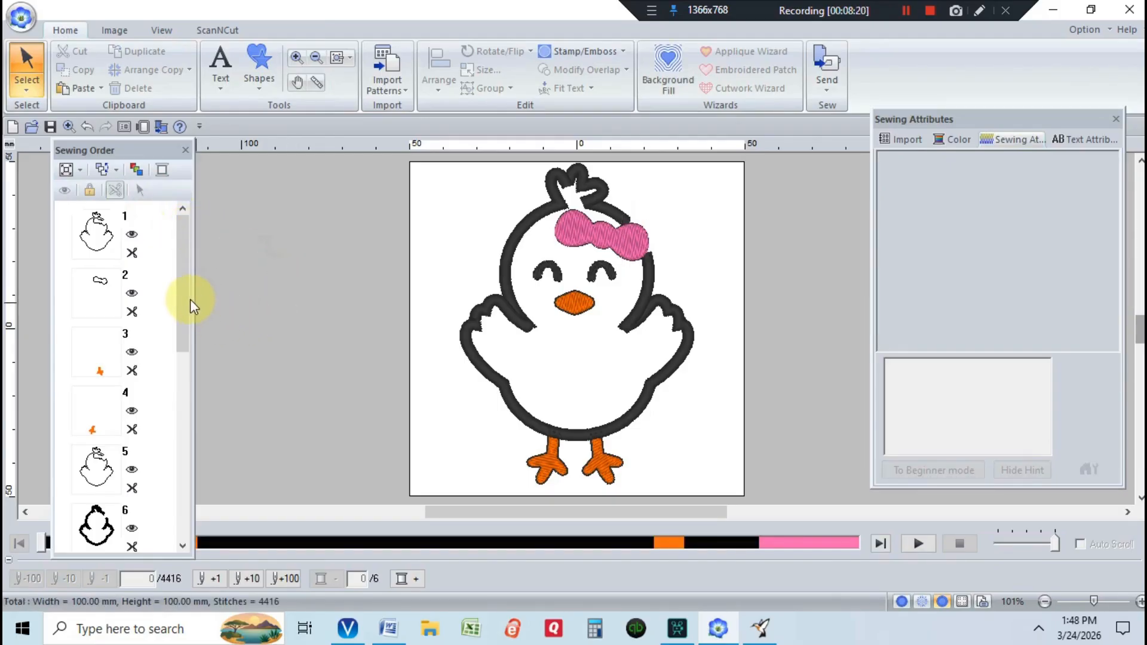
# - Set the bow outline piece at item 2 to Sew Last
pyautogui.moveTo(184, 300)
pyautogui.mouseDown()
pyautogui.moveTo(185, 323)
pyautogui.moveTo(185, 299)
pyautogui.mouseUp()
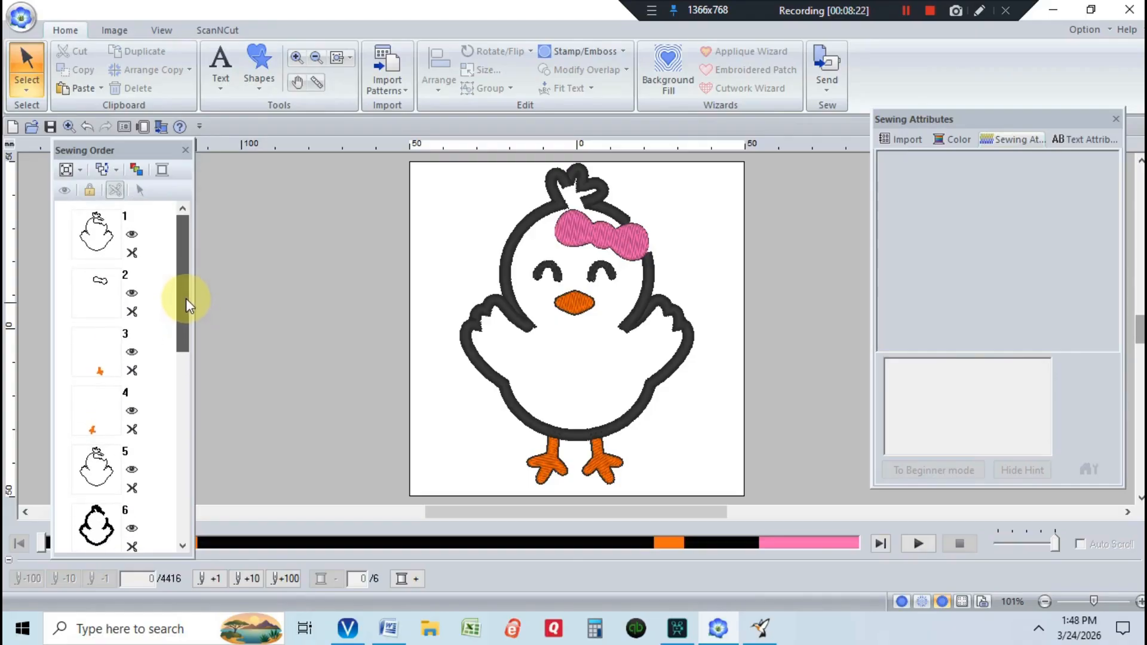
pyautogui.click(111, 289)
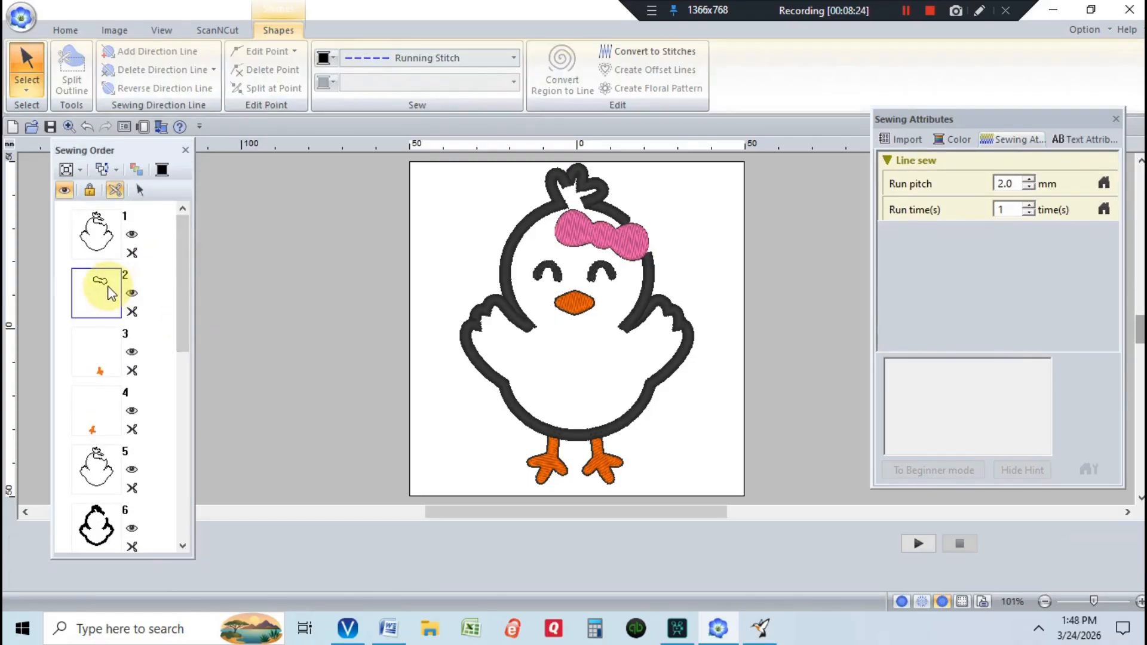
pyautogui.rightClick(96, 286)
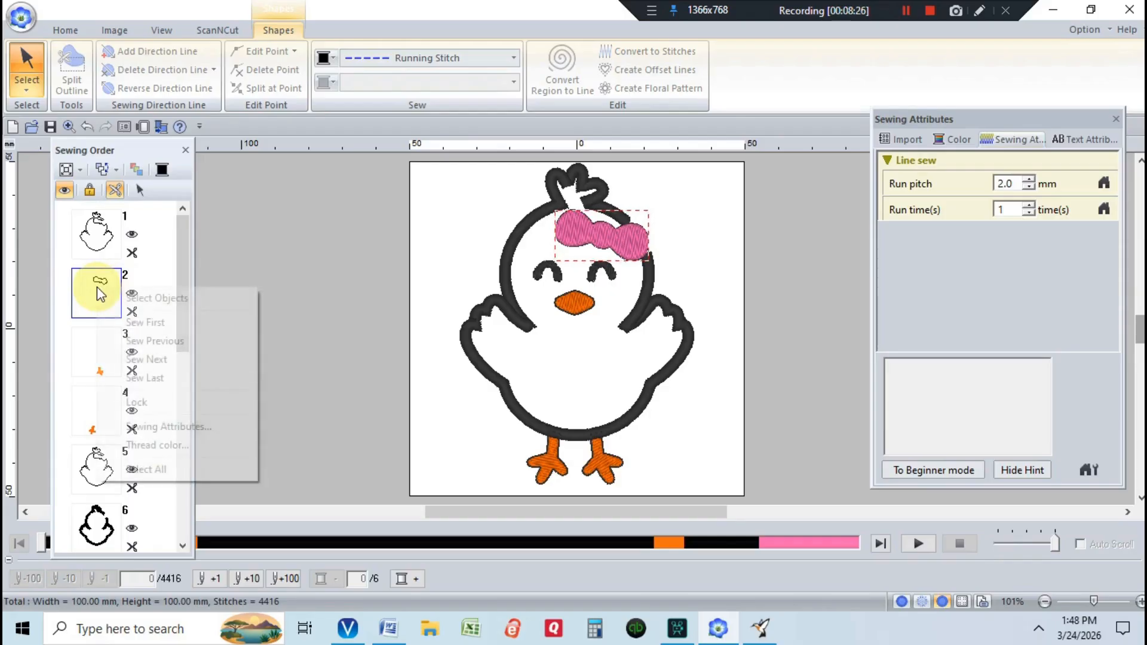
pyautogui.click(174, 380)
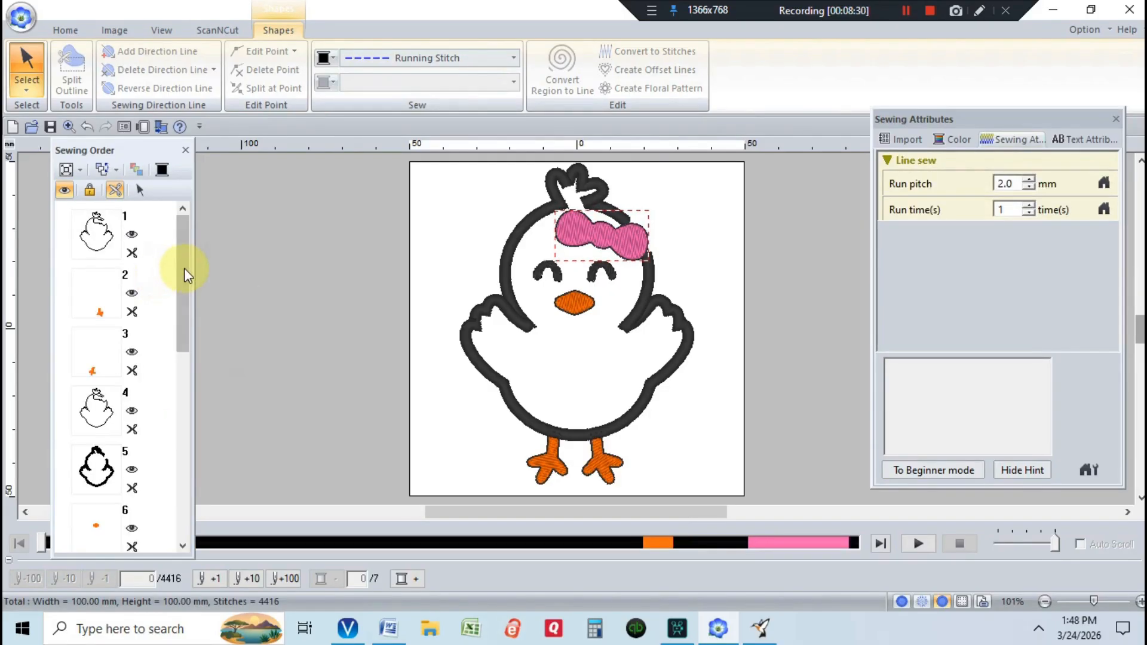
pyautogui.moveTo(184, 267); pyautogui.dragTo(189, 485)
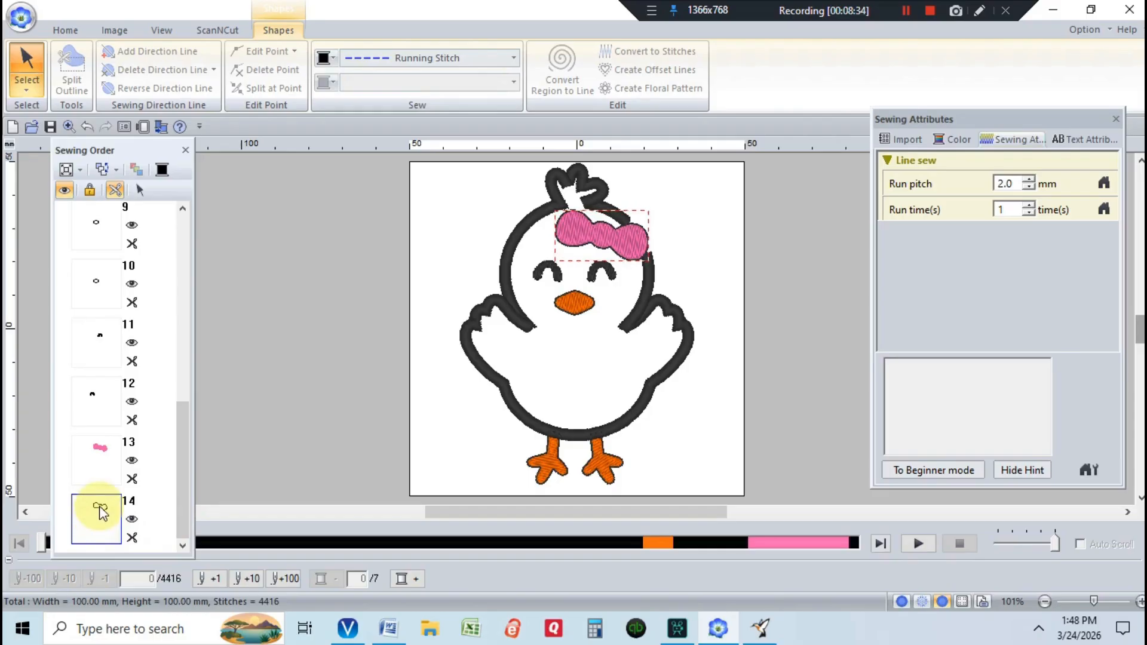
# - Change the final bow outline to a 3.5 mm zigzag stitch, then deselect it
pyautogui.click(512, 58)
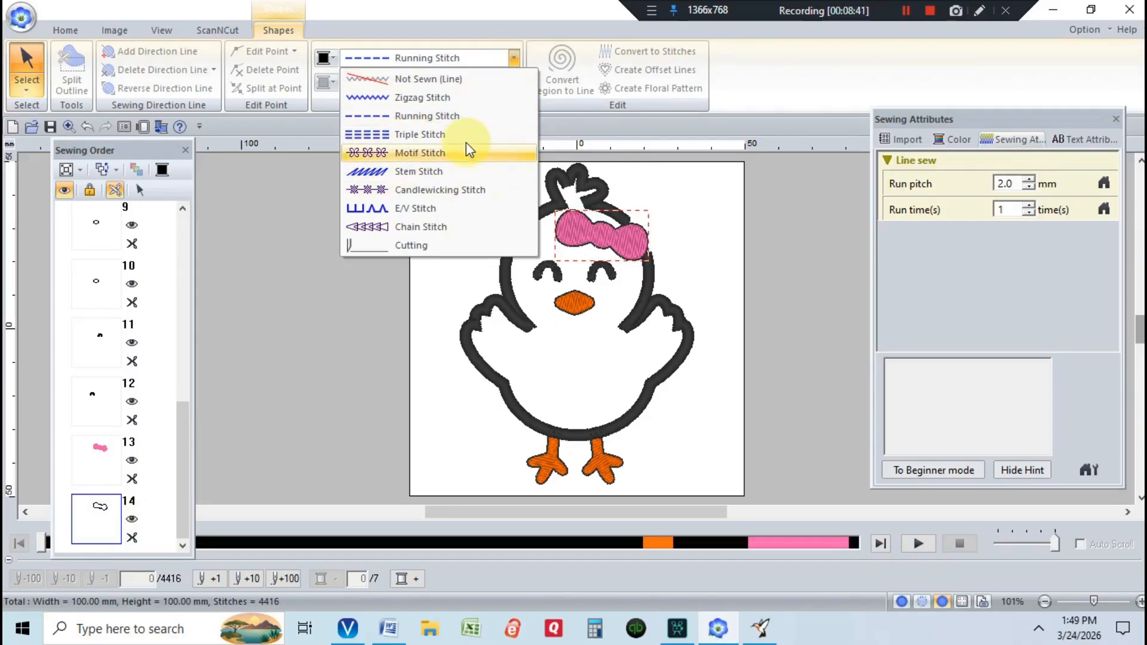
pyautogui.click(468, 97)
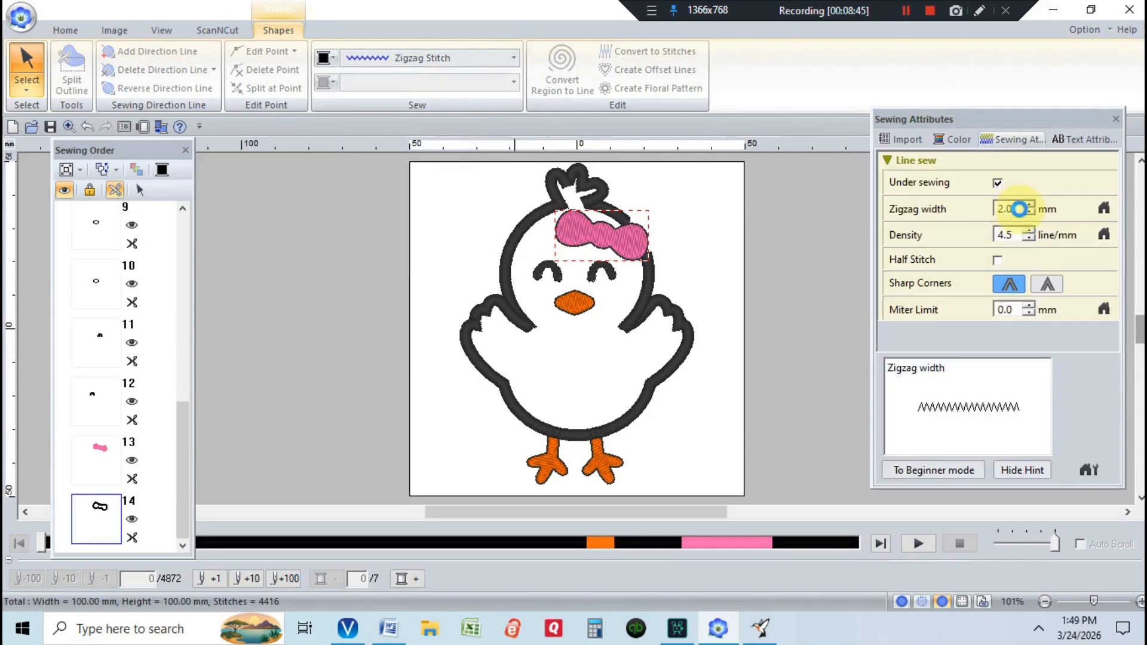
pyautogui.click(1016, 211)
pyautogui.write('3.5')
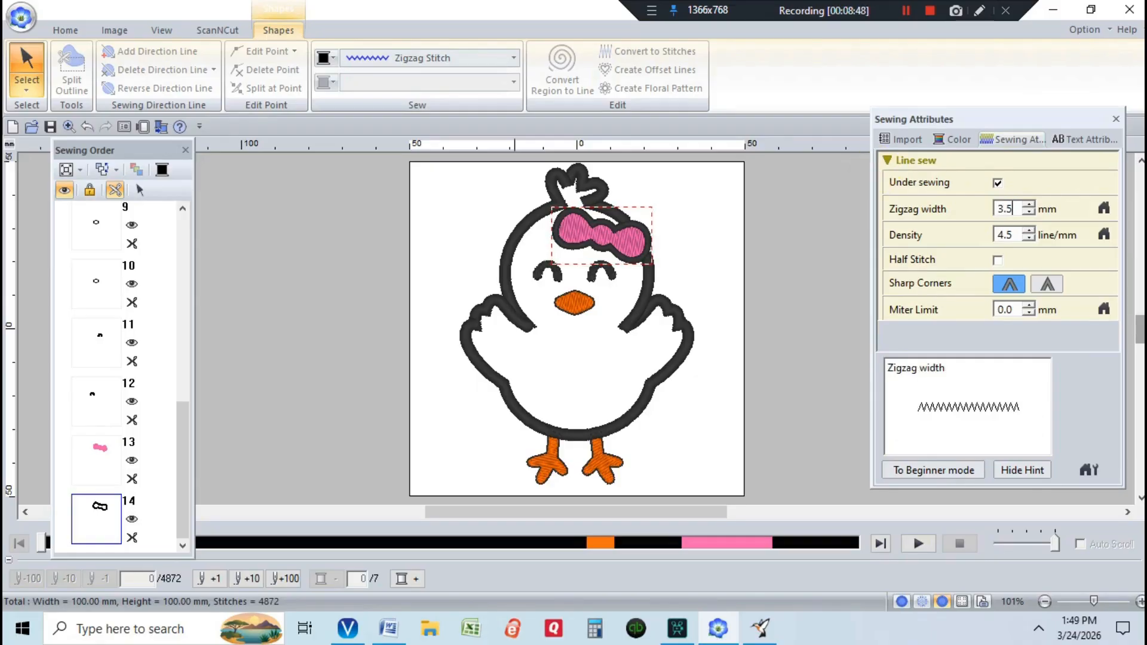
pyautogui.press('Return')
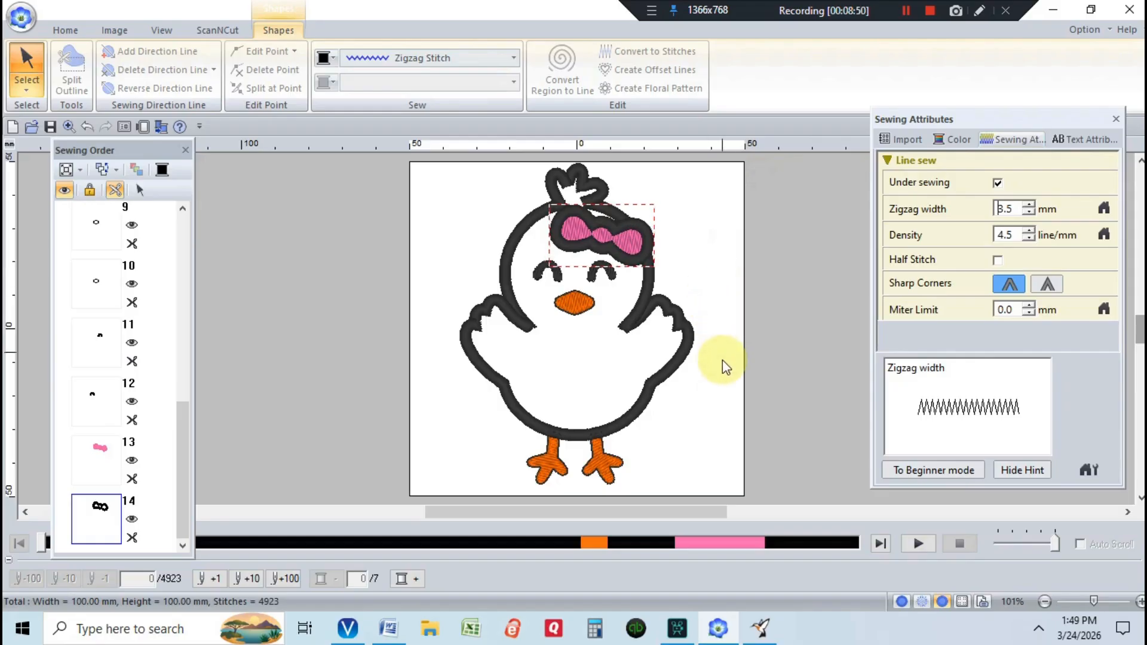
pyautogui.click(718, 438)
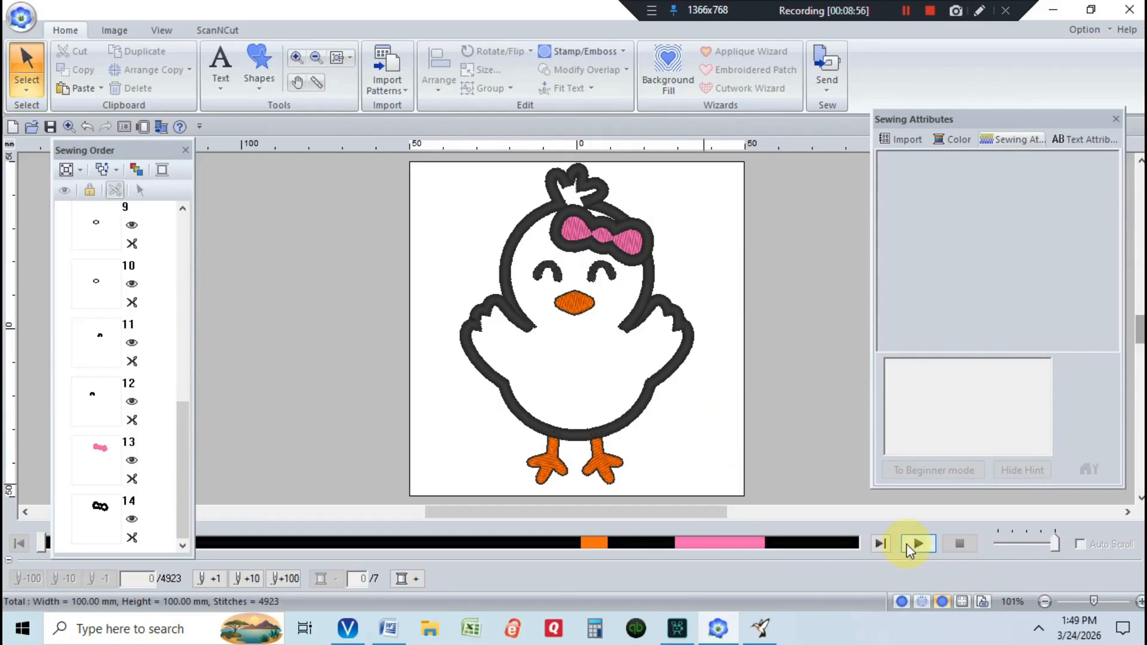
# - Play the chick design's stitch simulation at maximum speed
pyautogui.click(1043, 542)
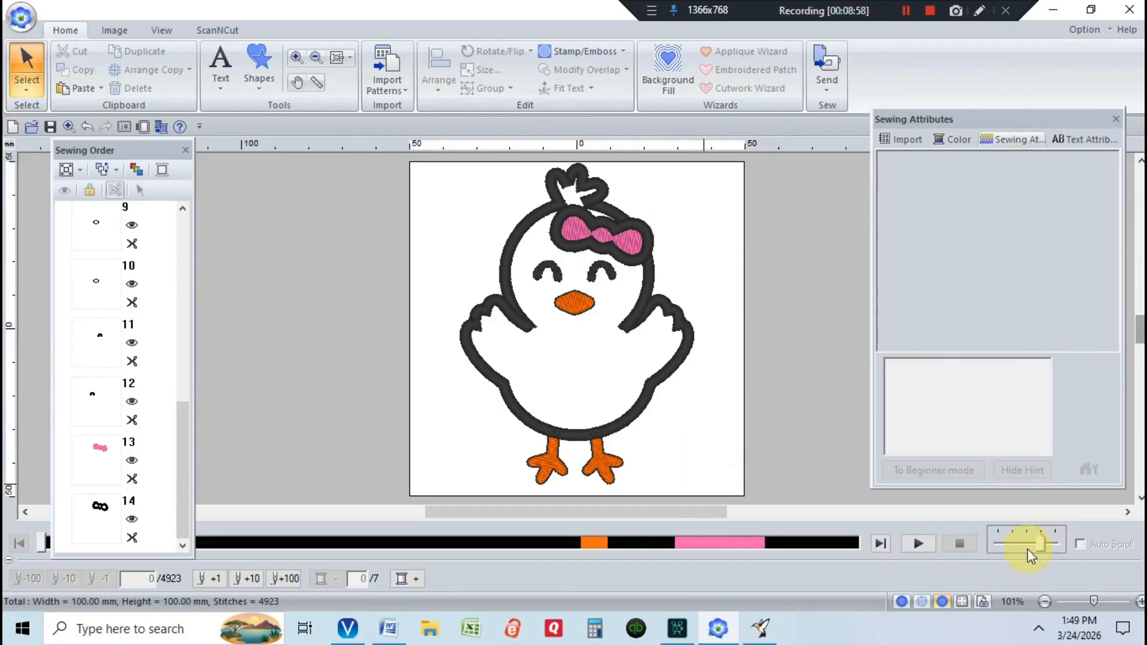
pyautogui.click(908, 543)
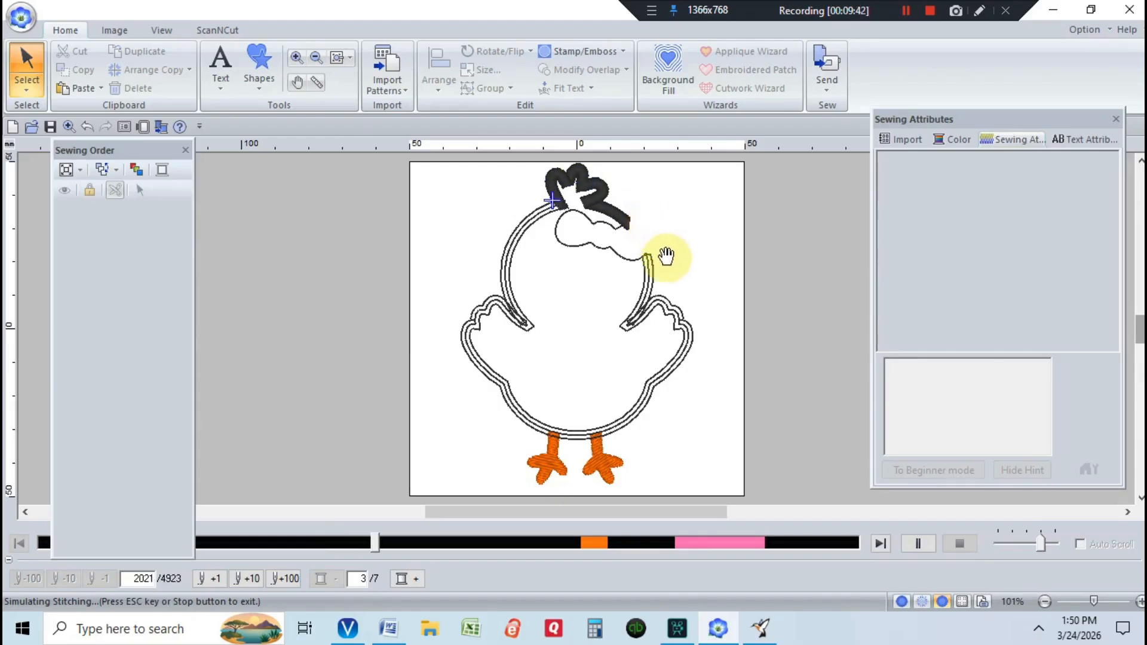
pyautogui.click(1051, 546)
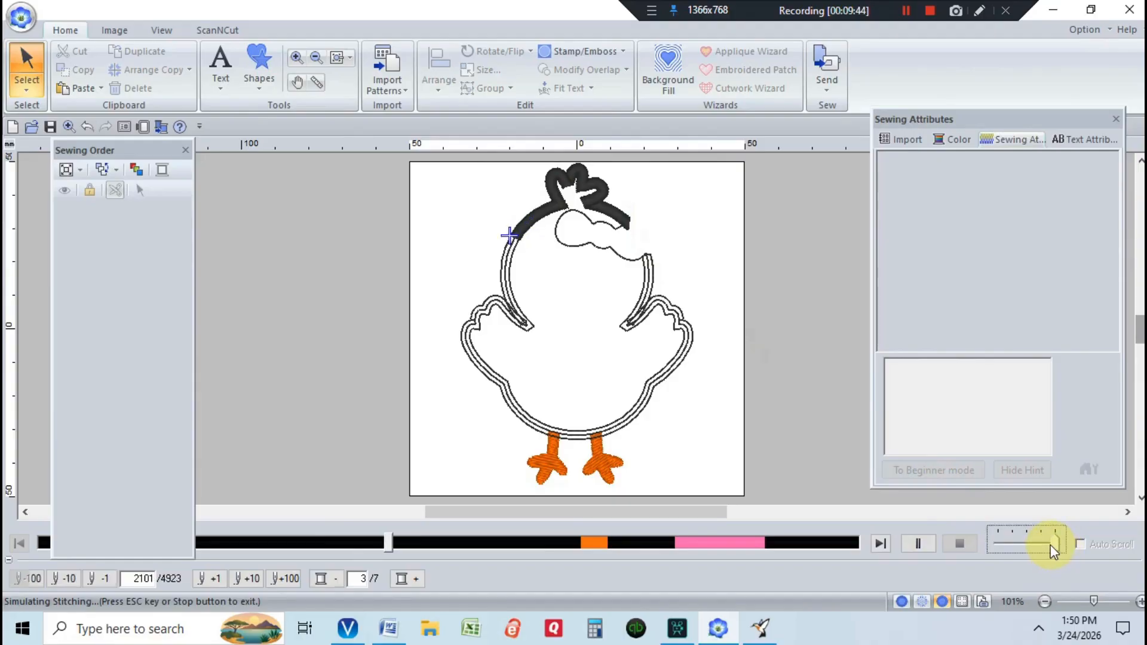